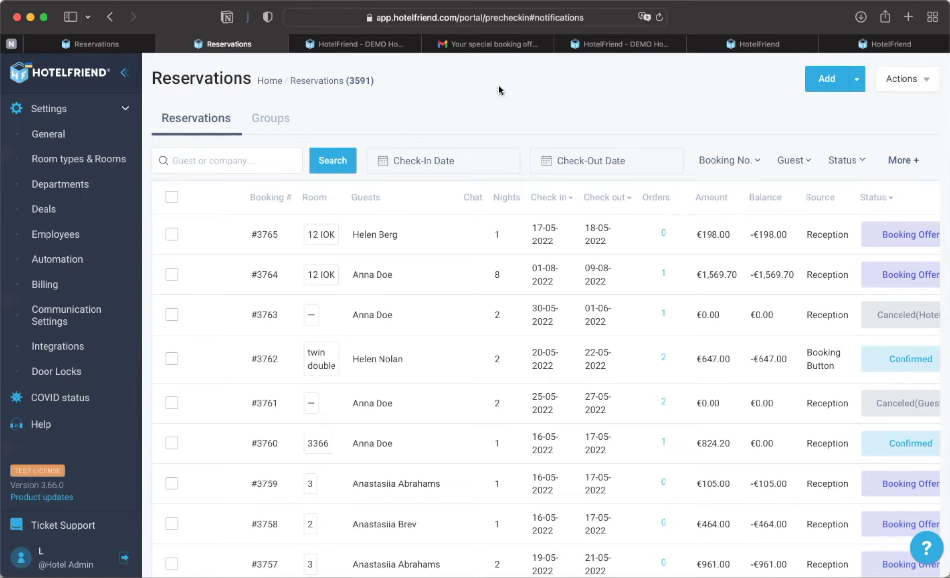
# - Filter Integrations to Door Locks / Key Services: SALTO, ASSA ABLOY and Dormakaba (Ambience)
pyautogui.click(70, 348)
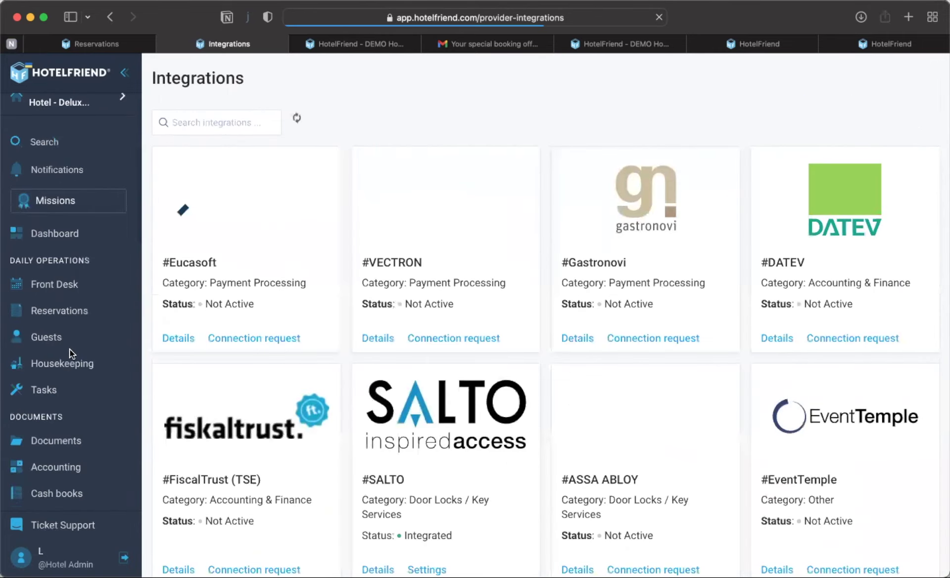
pyautogui.click(358, 127)
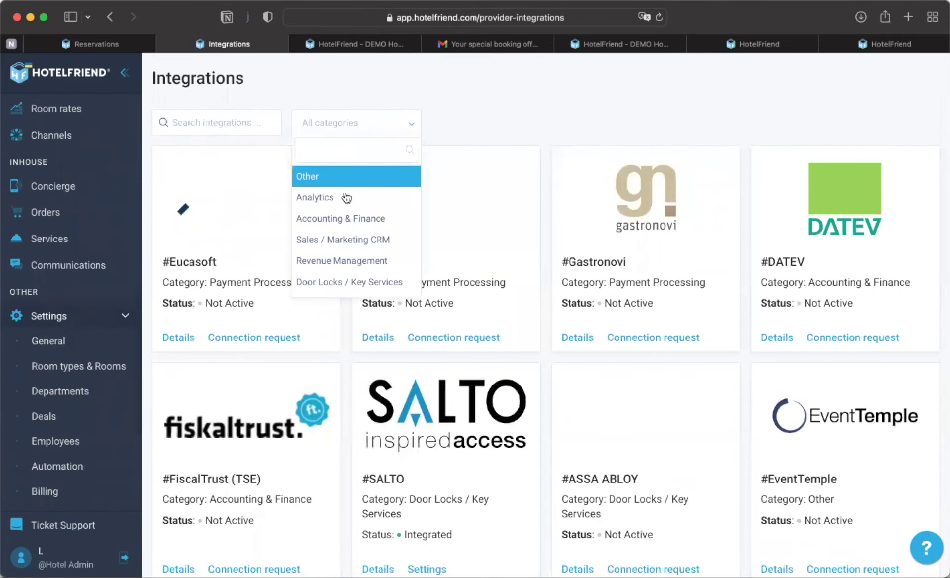
pyautogui.click(328, 281)
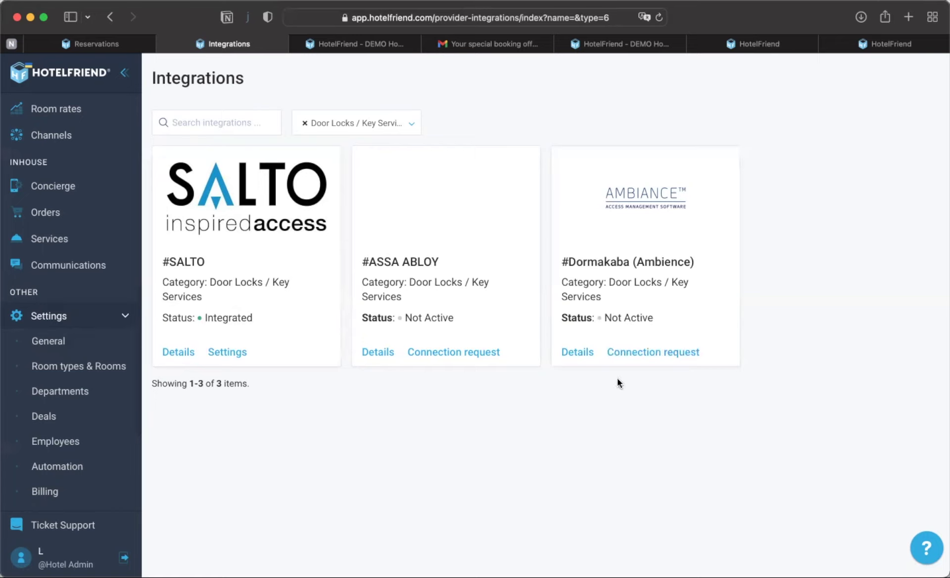
pyautogui.scroll(10, 99, 301)
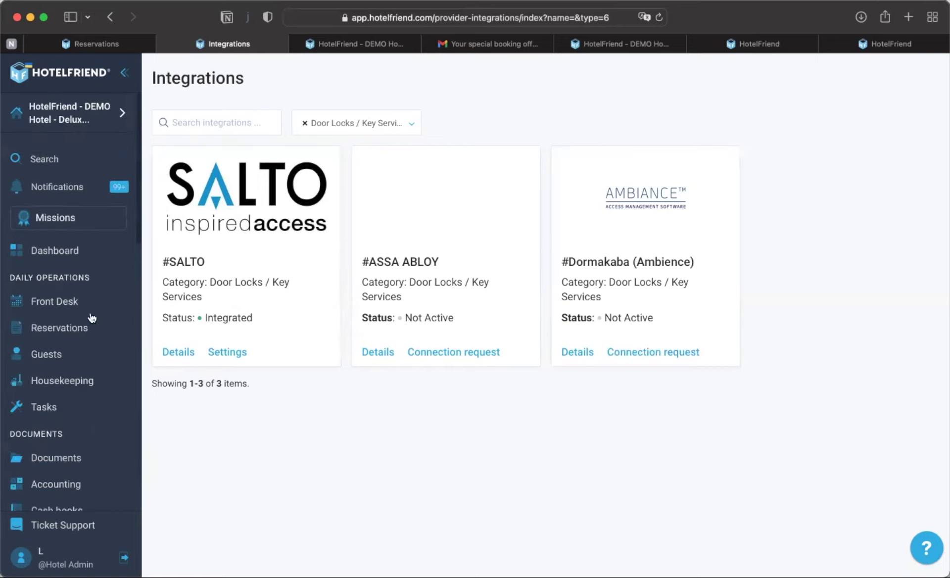
# - Open the Tasks to-do list for 17-05-2022 and dismiss the department filter options
pyautogui.click(44, 405)
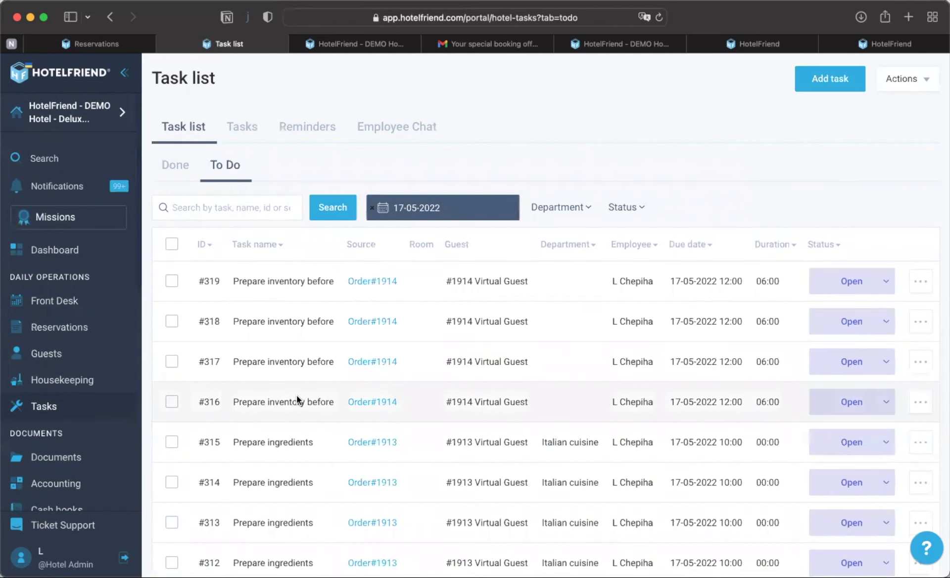
pyautogui.scroll(-3, 285, 453)
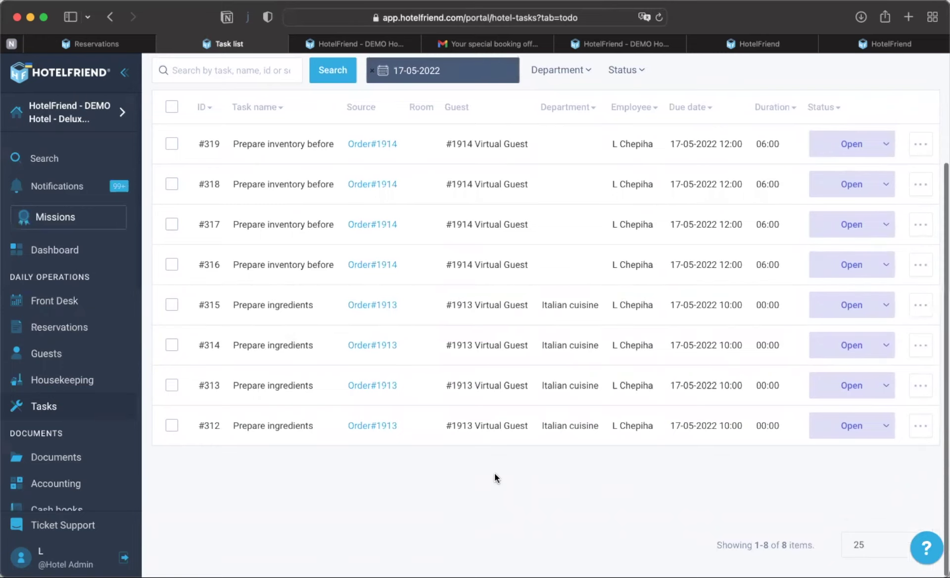
pyautogui.scroll(3, 495, 445)
pyautogui.click(502, 157)
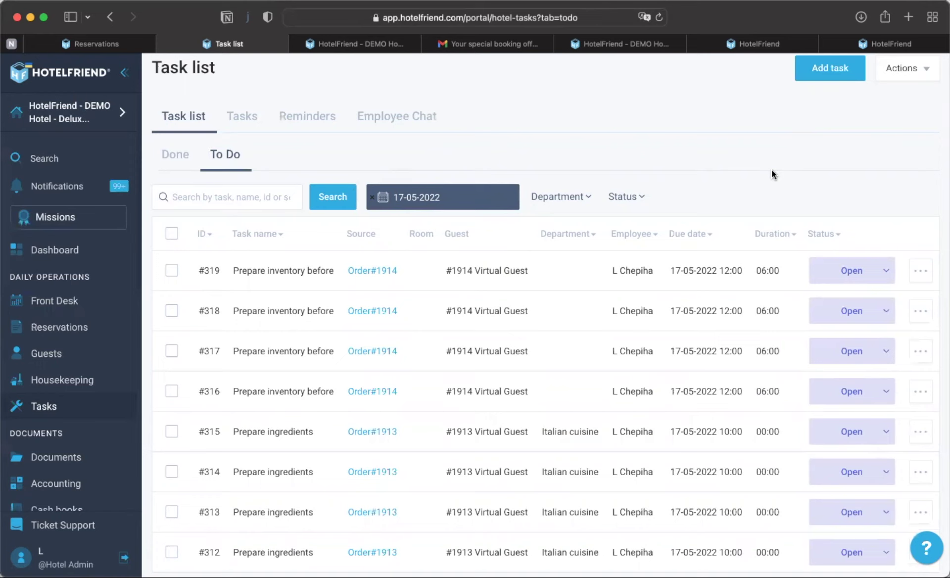
# - Preview the Task List Export of the eight to-do tasks #312–#319
pyautogui.scroll(-2, 774, 174)
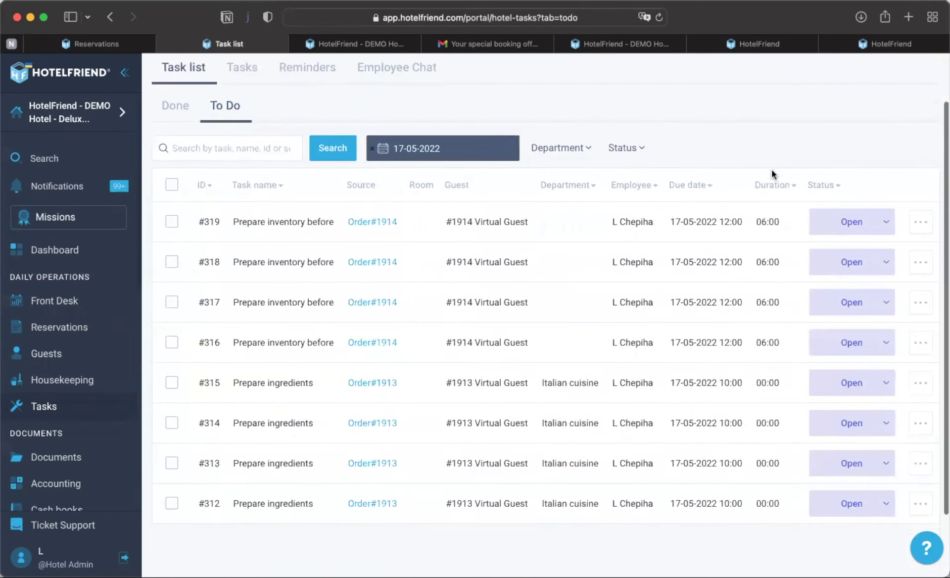
pyautogui.scroll(2, 772, 176)
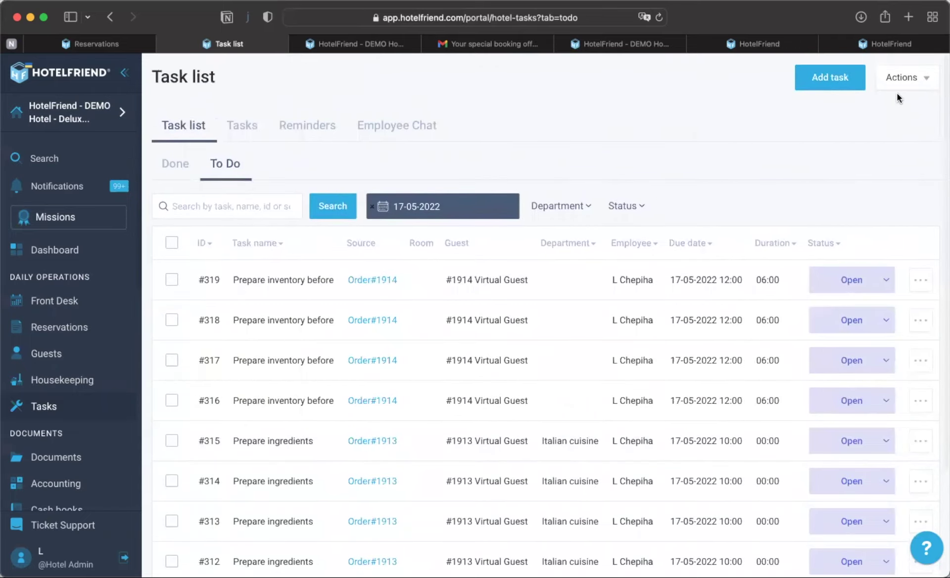
pyautogui.click(902, 77)
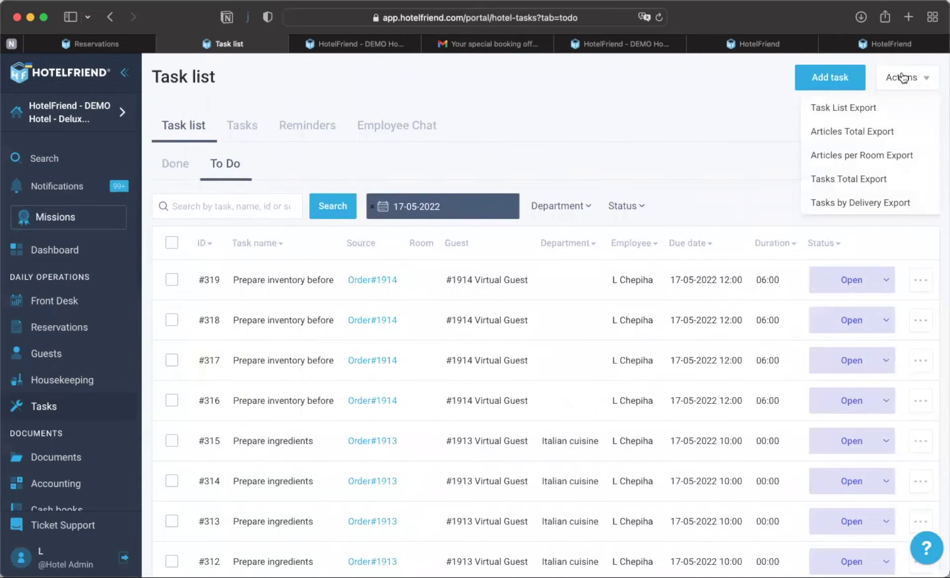
pyautogui.click(855, 111)
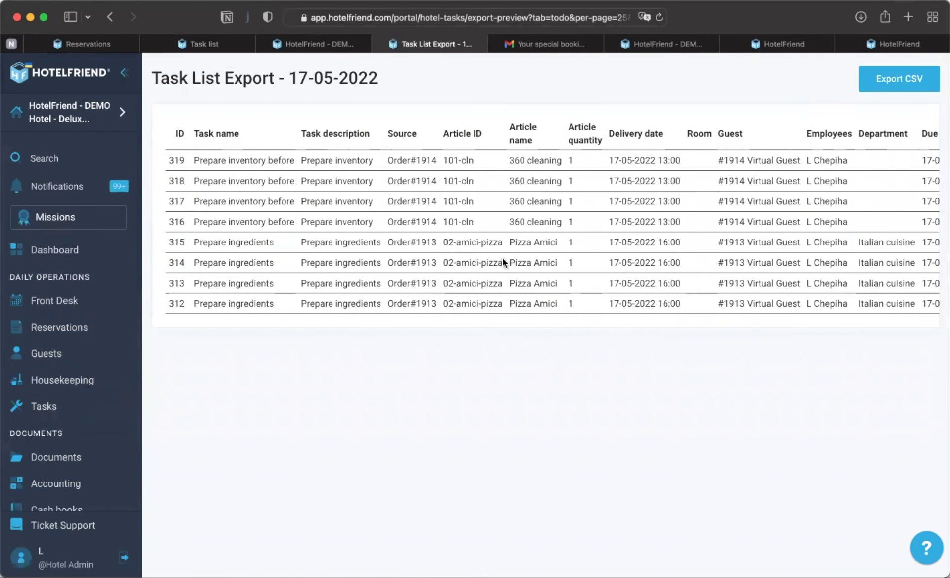
# - Download the 17-05-2022 task list export as CSV and return to the Task list tab
pyautogui.hscroll(2, 503, 258)
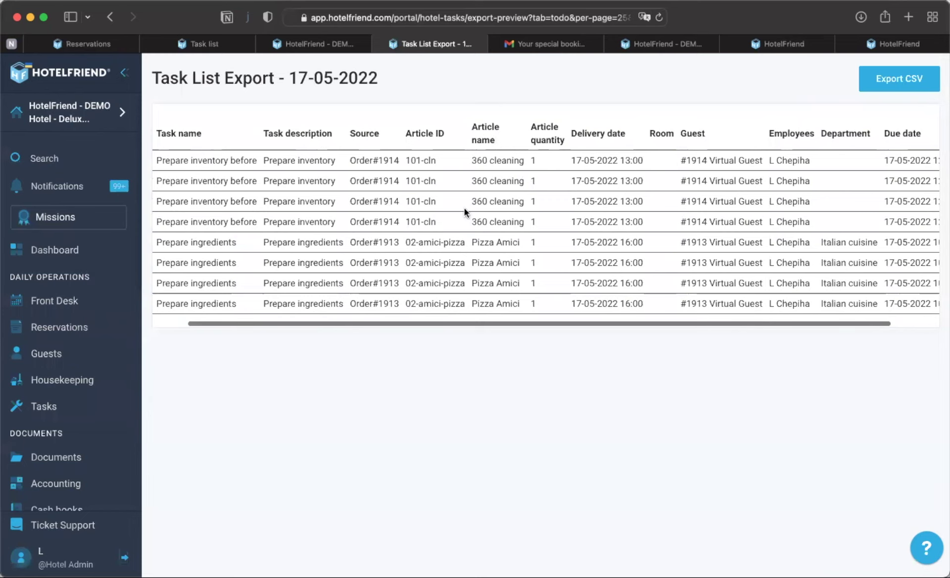
pyautogui.hscroll(2, 464, 208)
pyautogui.click(894, 78)
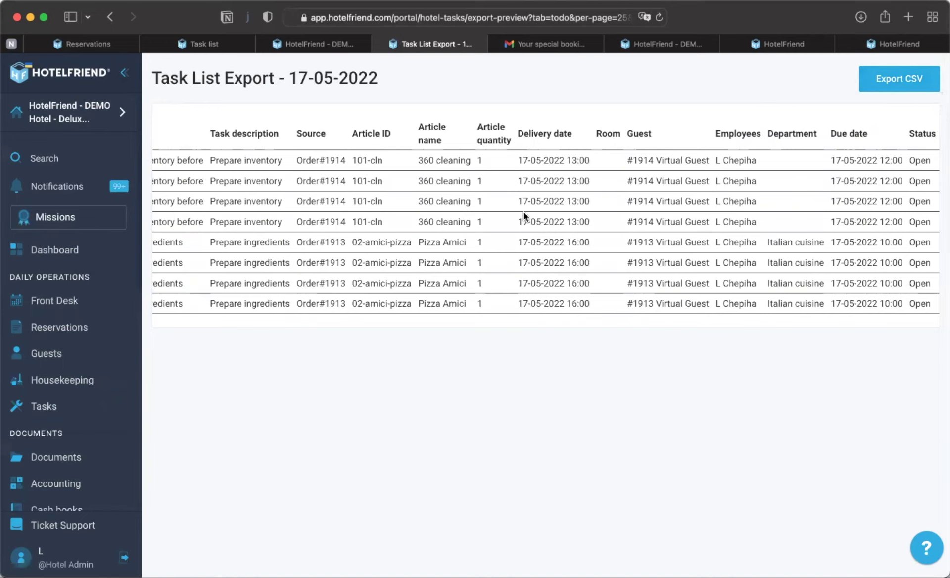
pyautogui.hscroll(-3, 432, 212)
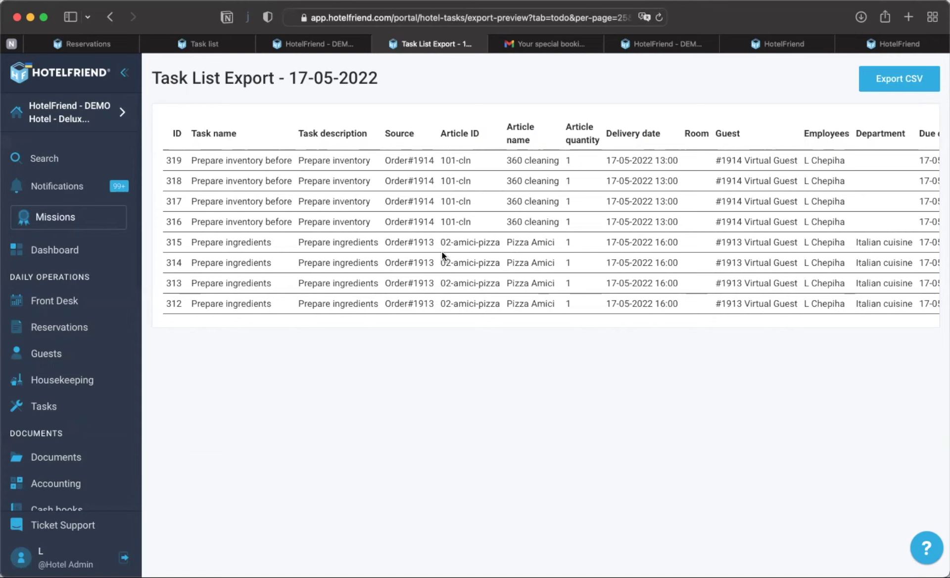
pyautogui.click(340, 42)
pyautogui.click(213, 46)
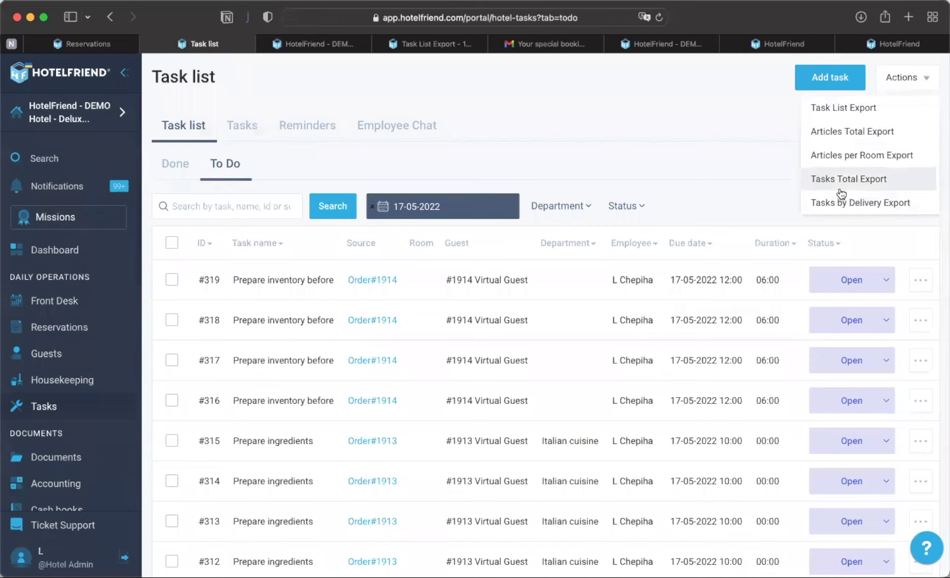
# - Close the Actions export menu without exporting and go to the Reservations list of 3591 bookings
pyautogui.click(794, 170)
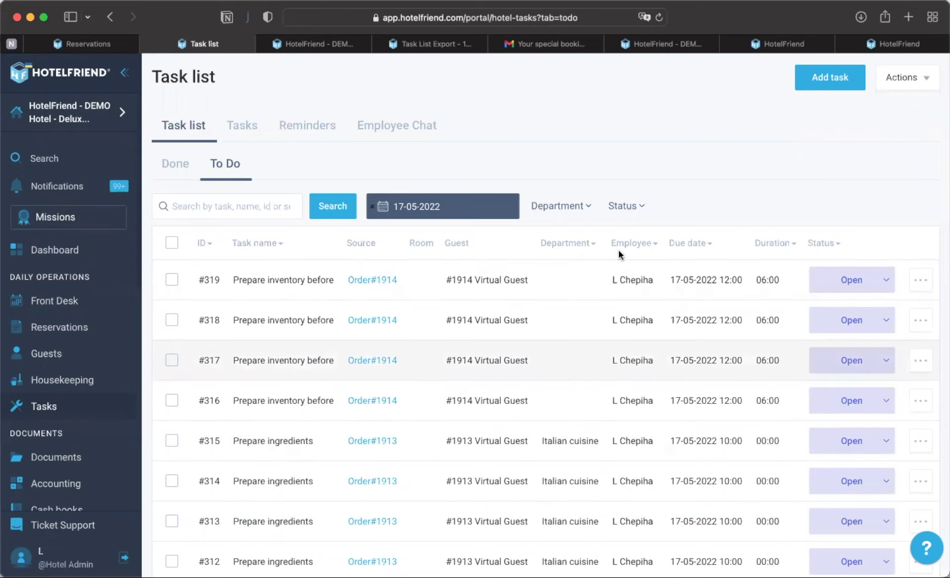
pyautogui.click(906, 81)
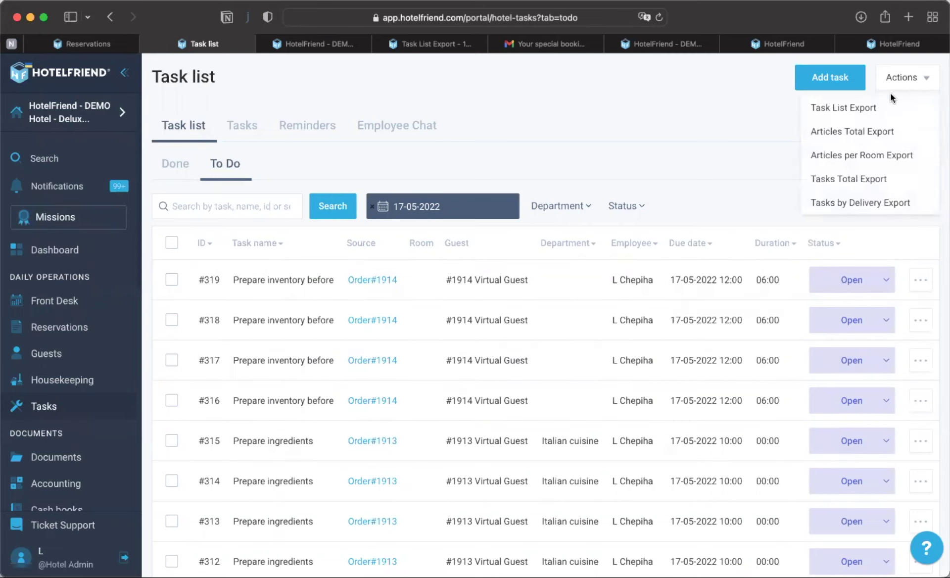
pyautogui.click(882, 108)
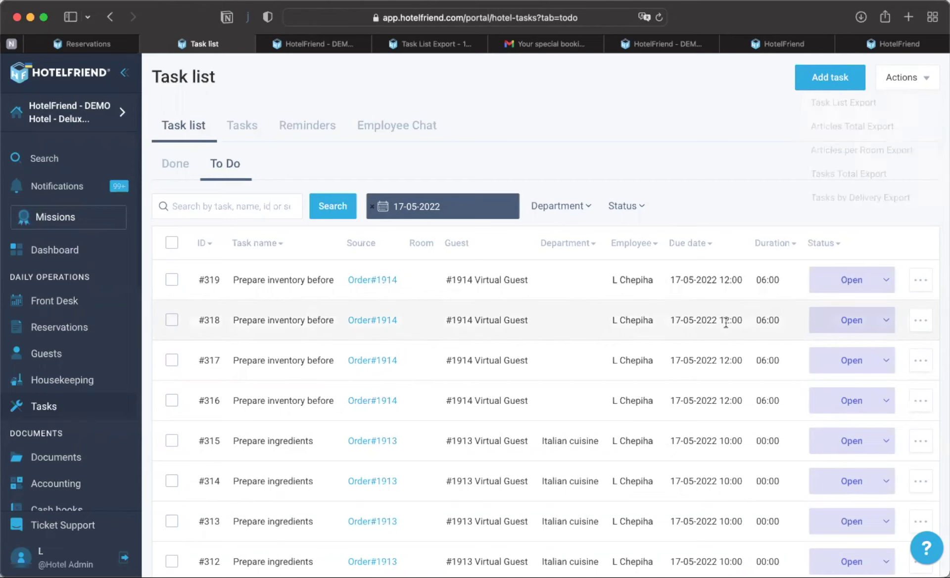
pyautogui.scroll(-3, 728, 322)
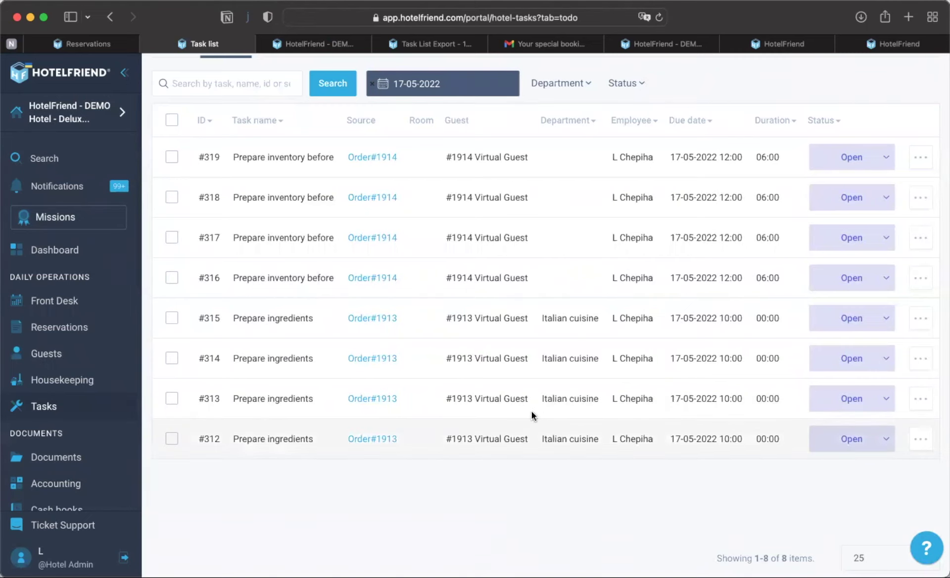
pyautogui.scroll(3, 533, 415)
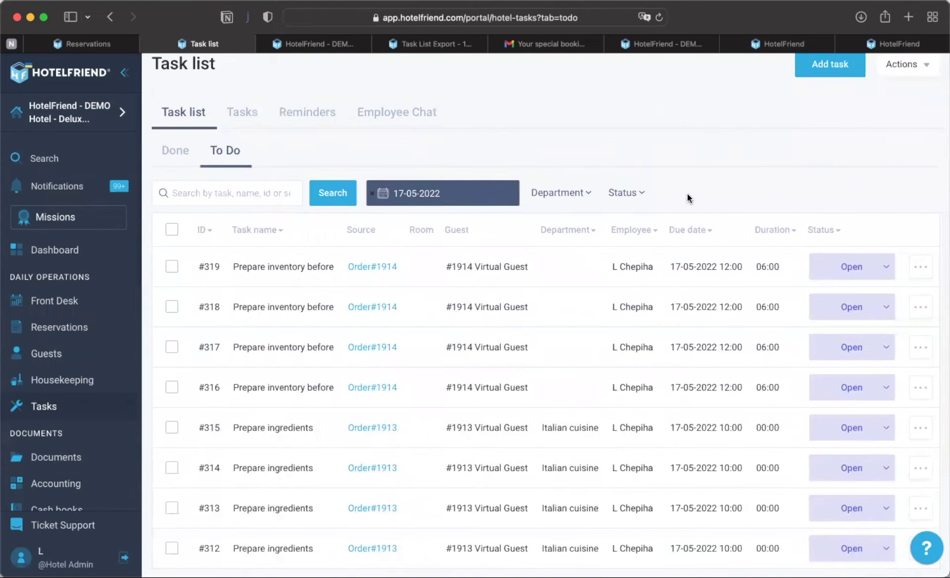
pyautogui.click(899, 65)
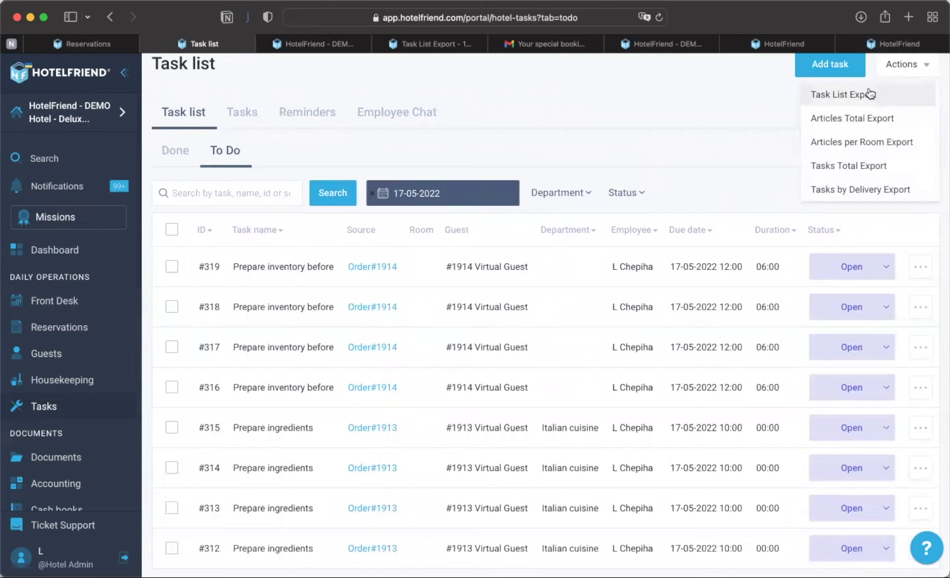
pyautogui.click(843, 188)
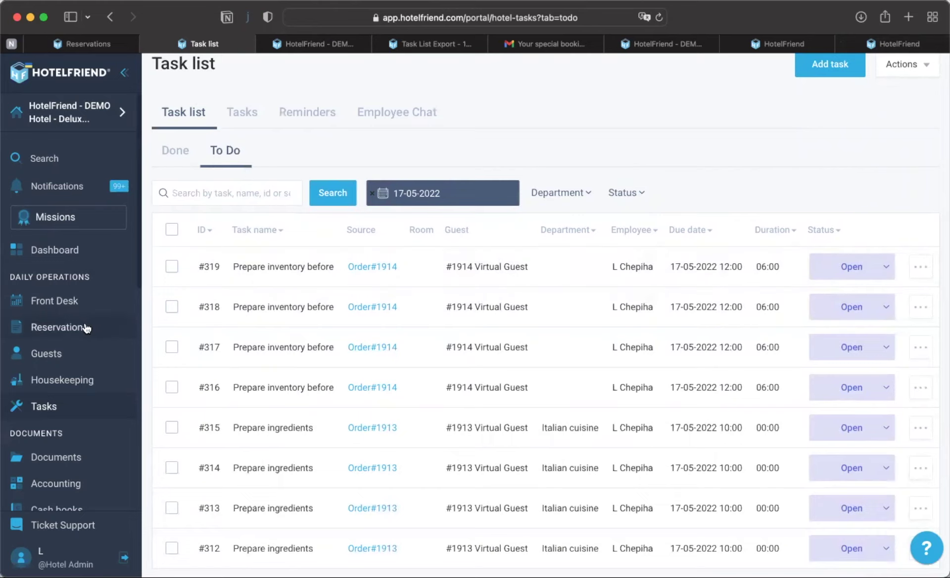
pyautogui.click(51, 327)
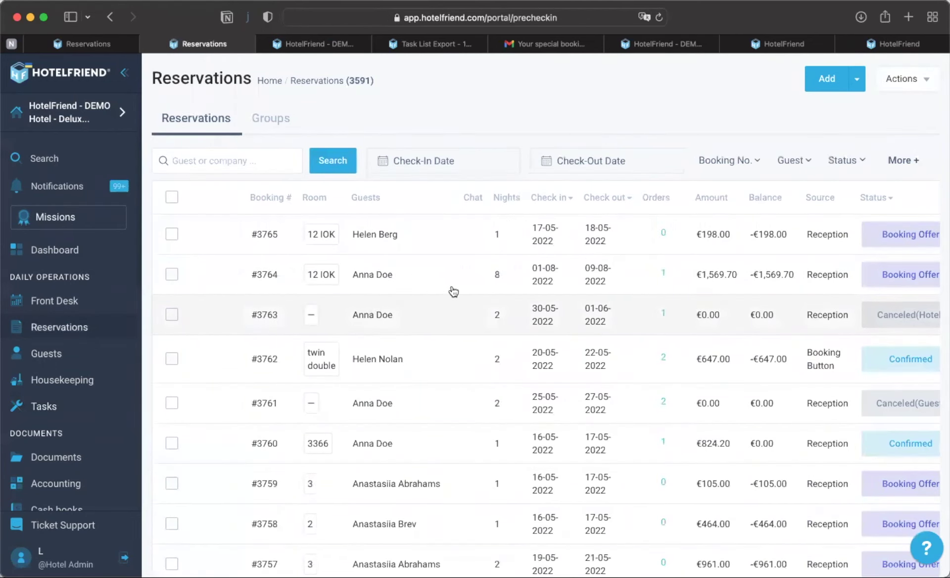
# - Open booking #3764 from the Reservations list to review its details
pyautogui.hscroll(2, 451, 292)
pyautogui.hscroll(4, 454, 290)
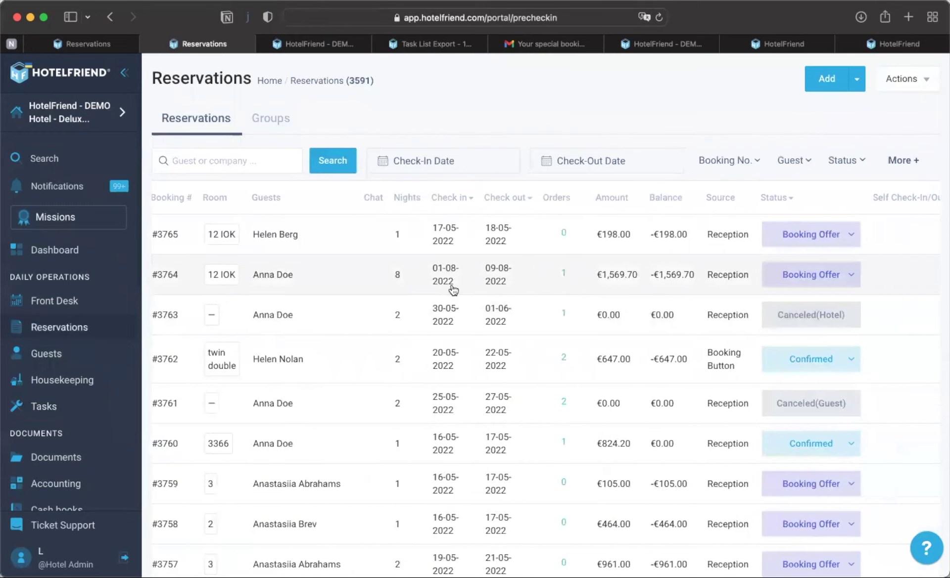
pyautogui.click(399, 281)
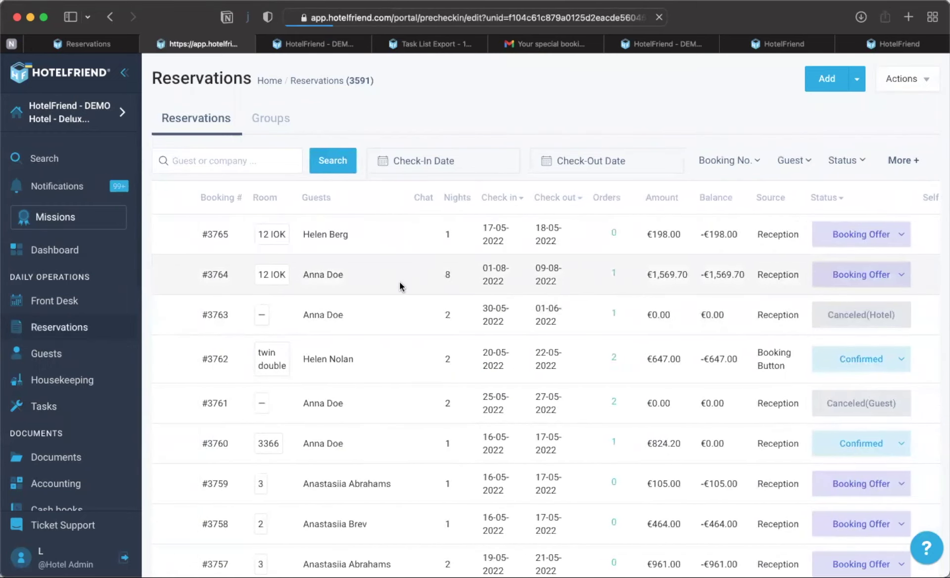
pyautogui.scroll(-10, 404, 364)
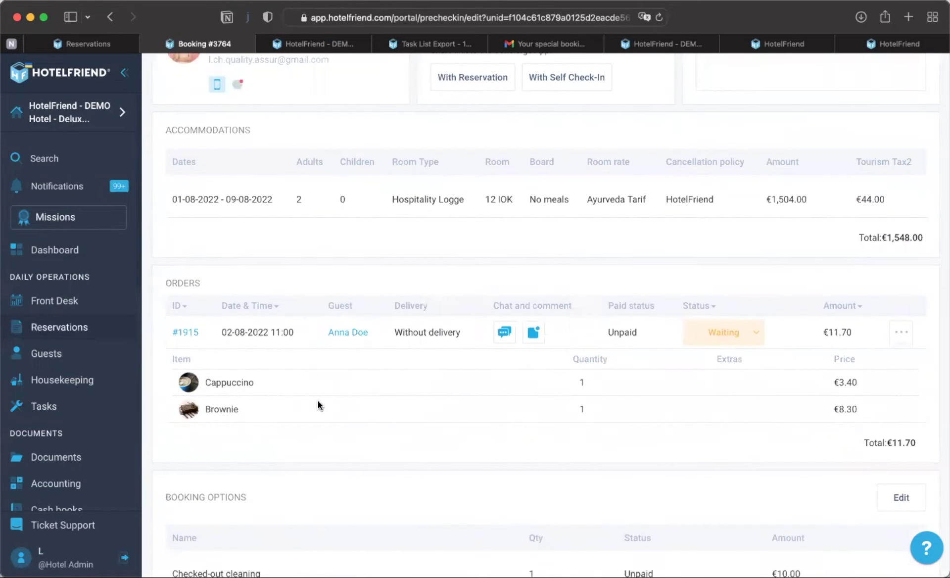
# - Return to Reservations and start a new booking for 17-05-2022 to 18-05-2022, 2 adults
pyautogui.scroll(6, 319, 405)
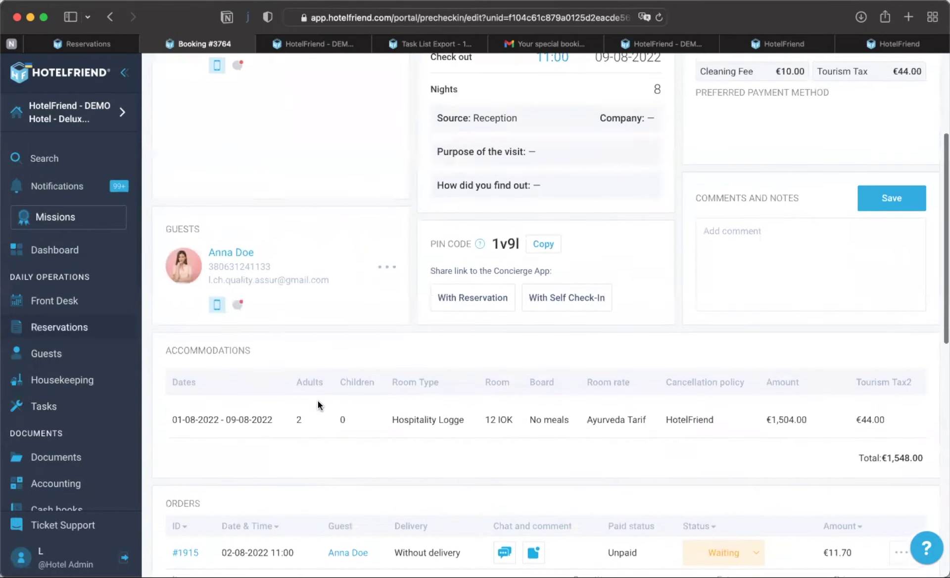
pyautogui.scroll(3, 317, 400)
pyautogui.click(71, 329)
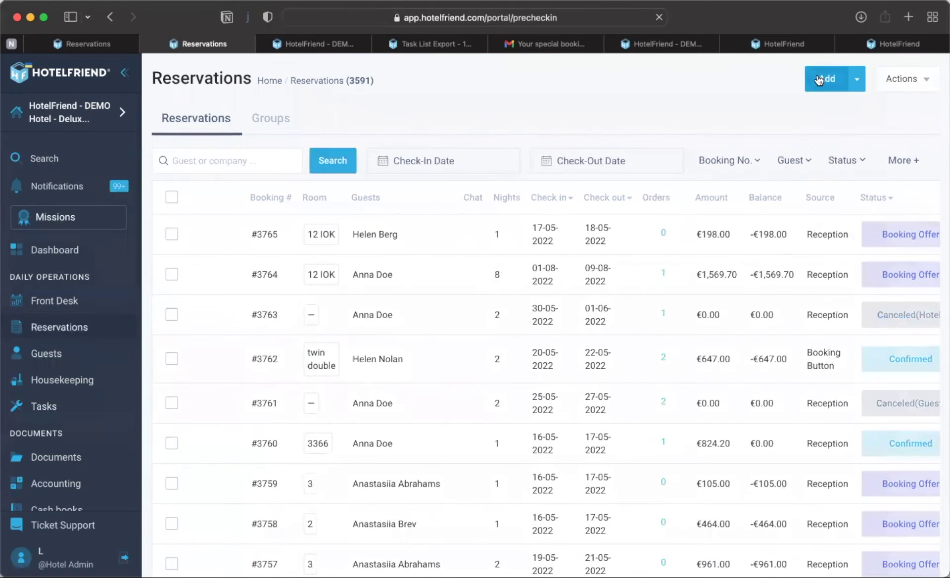
pyautogui.click(819, 81)
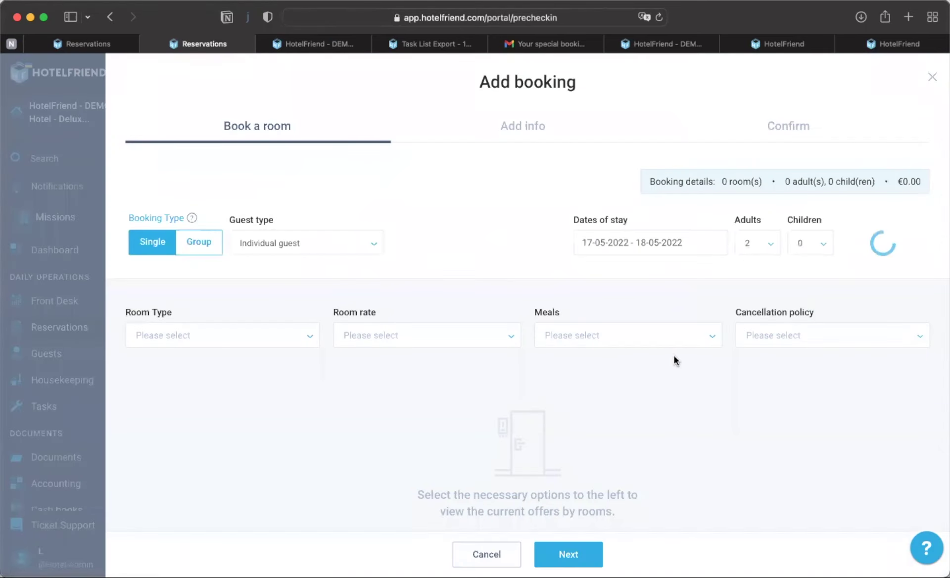
# - Add the Twin double room and set the booking status to Booking Offer
pyautogui.click(863, 455)
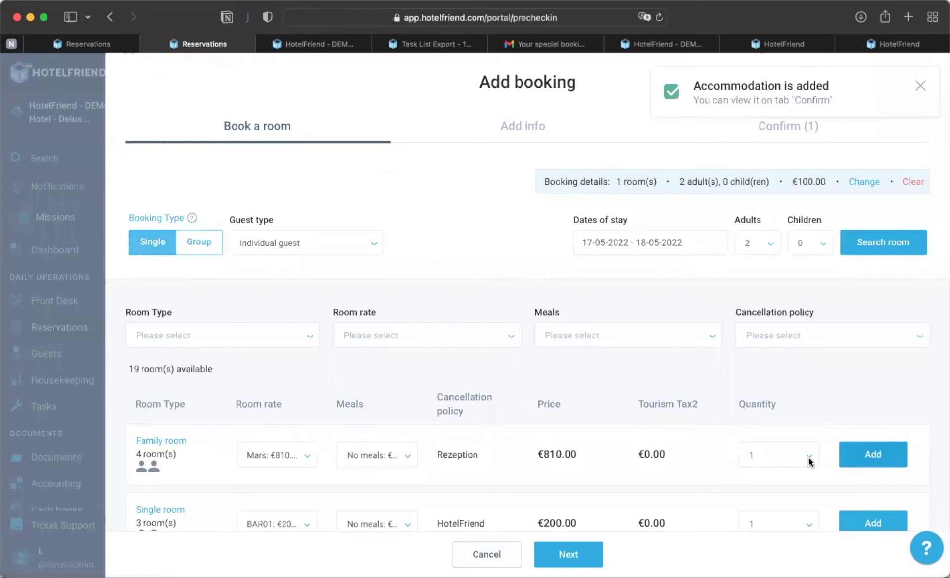
pyautogui.click(579, 552)
pyautogui.scroll(-3, 772, 435)
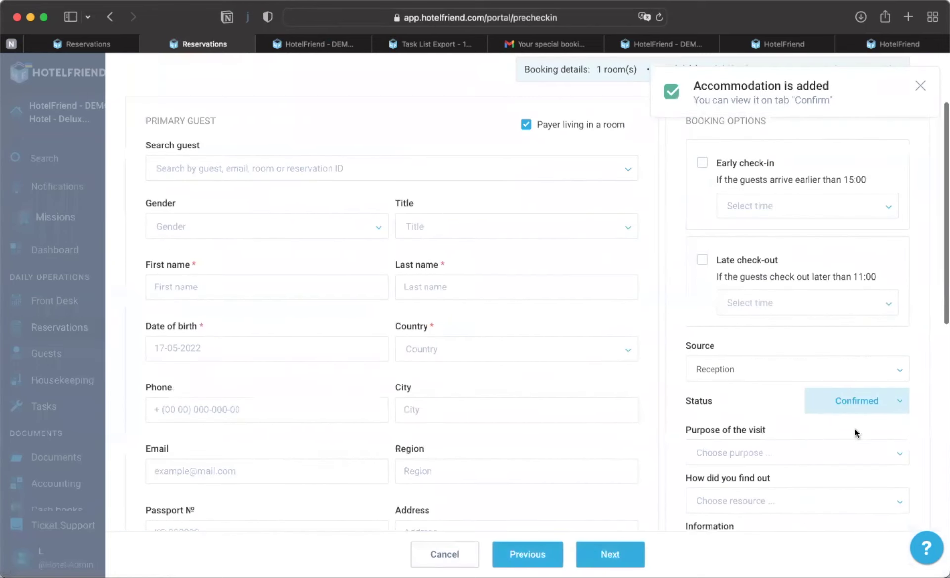
pyautogui.click(858, 402)
pyautogui.click(860, 488)
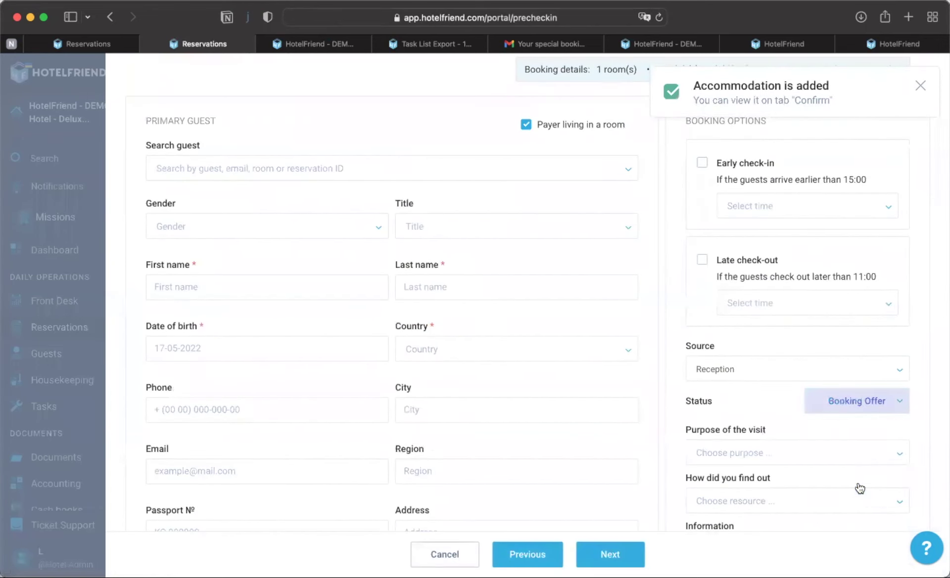
# - Go to the confirmation step, add an order, then close the form without booking
pyautogui.scroll(3, 797, 366)
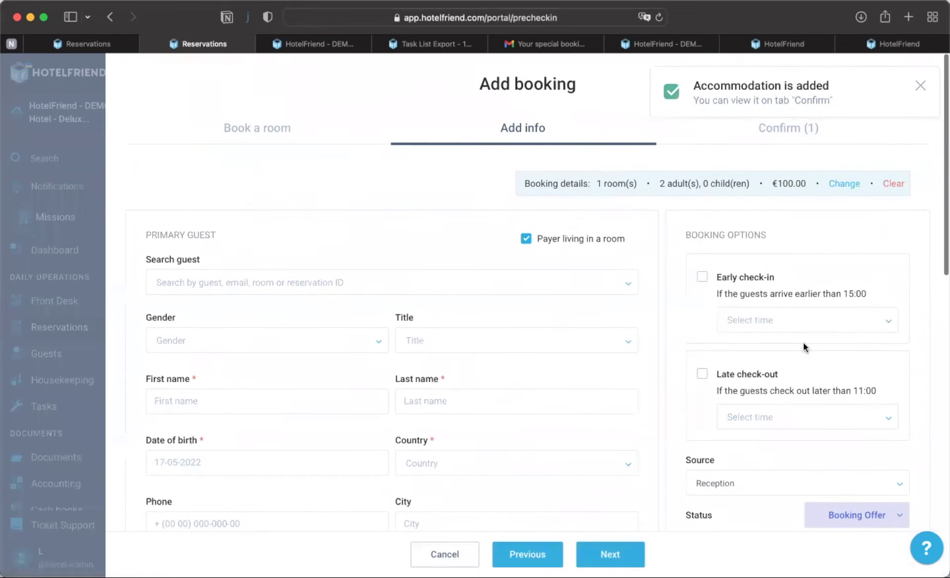
pyautogui.click(919, 88)
pyautogui.click(798, 124)
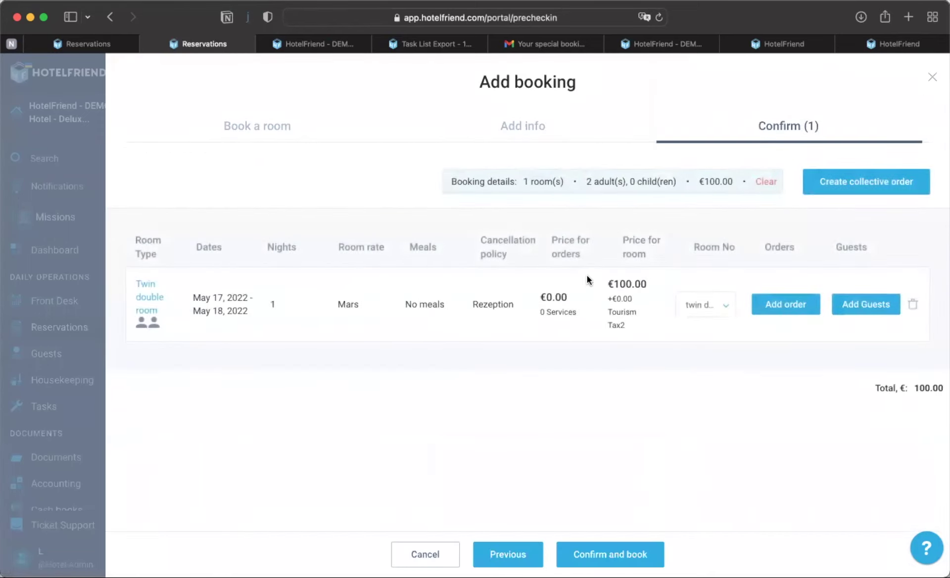
pyautogui.click(786, 307)
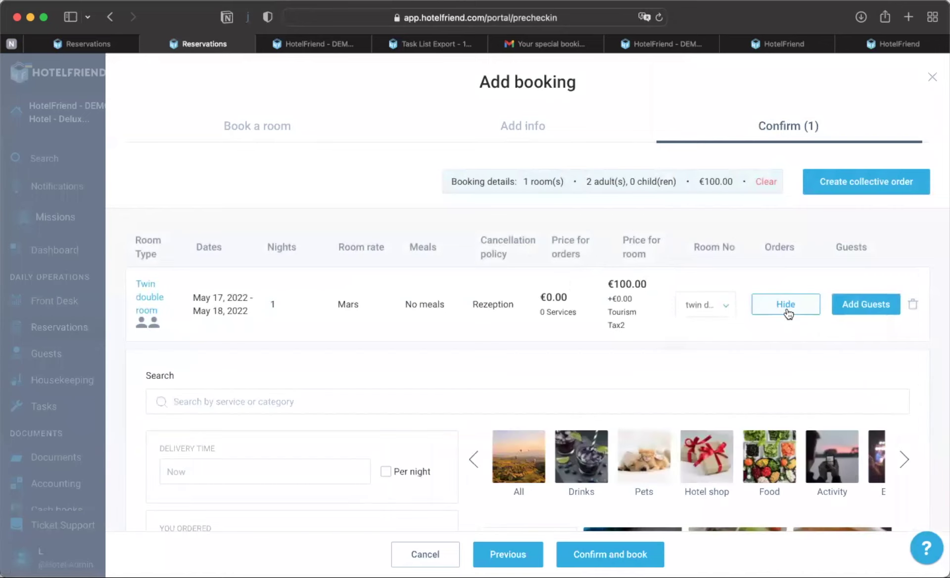
pyautogui.scroll(-3, 730, 411)
pyautogui.scroll(3, 729, 411)
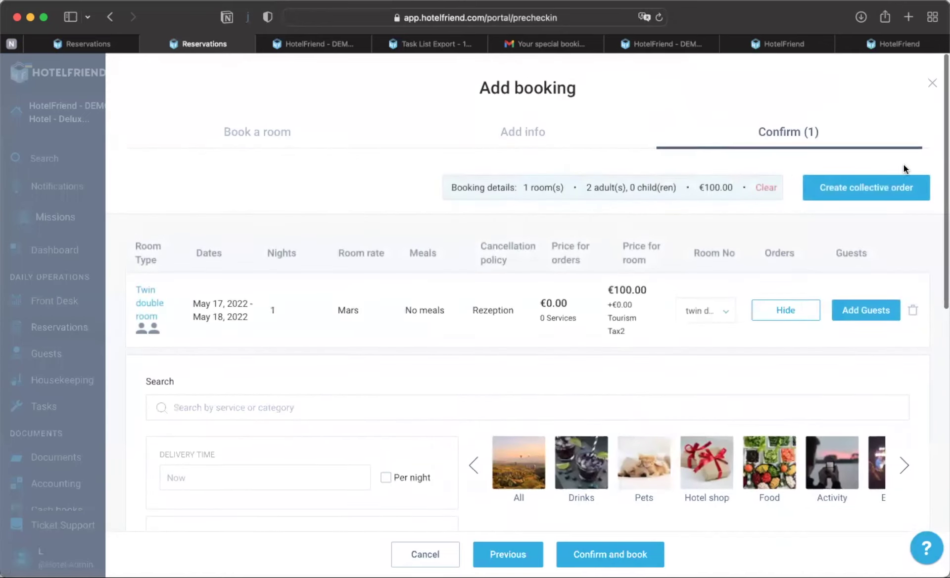
pyautogui.click(933, 78)
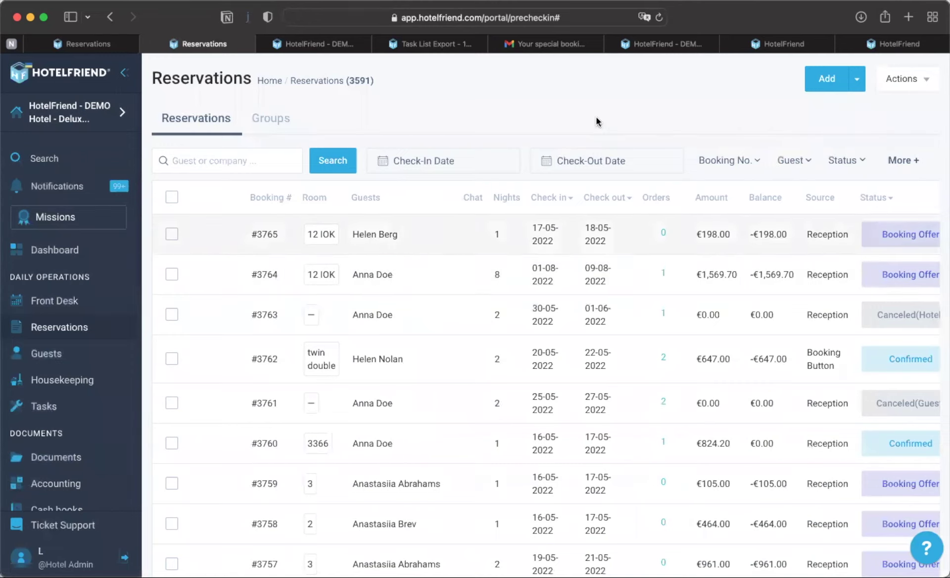
pyautogui.click(549, 42)
# - Open the #3764 booking offer page (1569,70 €, 1–9 August 2022) from the Gmail email
pyautogui.scroll(-3, 338, 354)
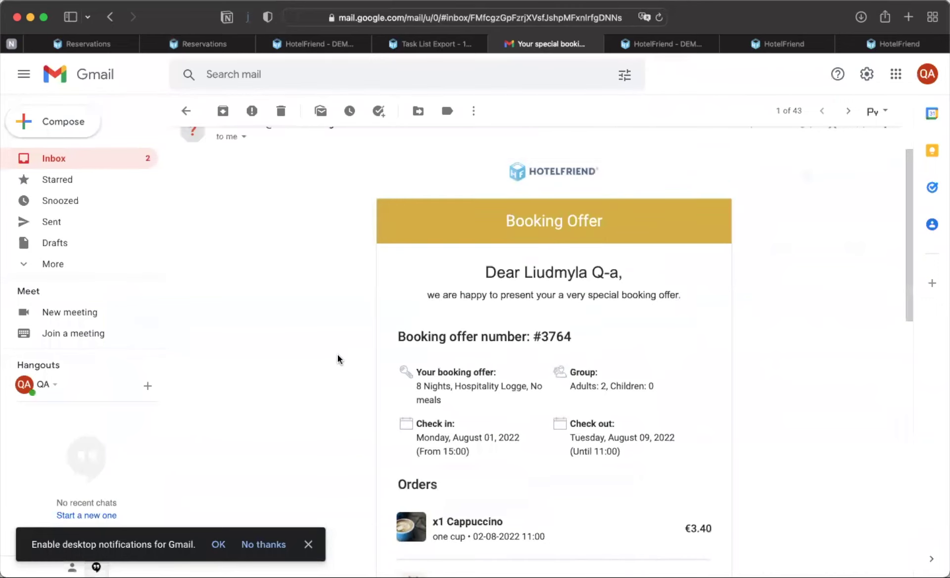
pyautogui.scroll(-2, 337, 355)
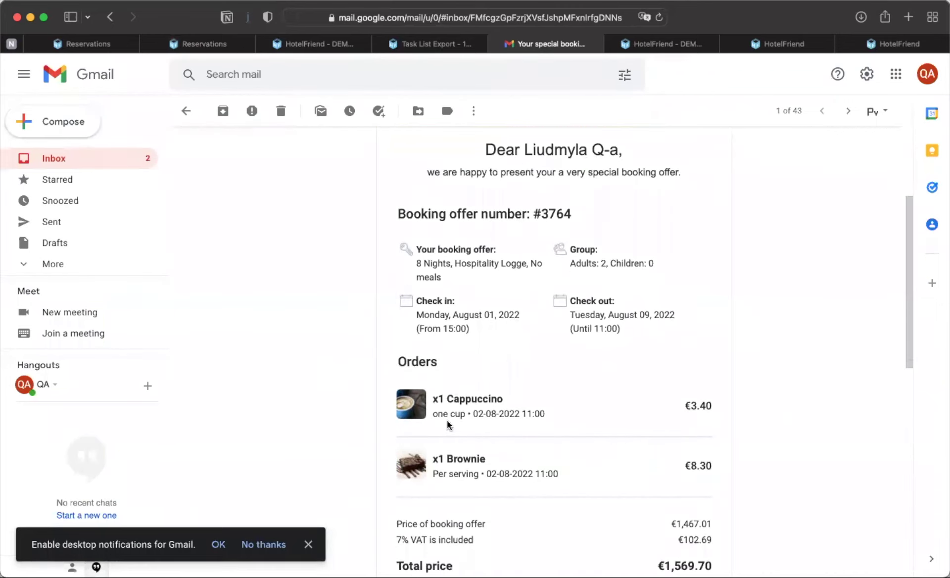
pyautogui.scroll(-12, 463, 416)
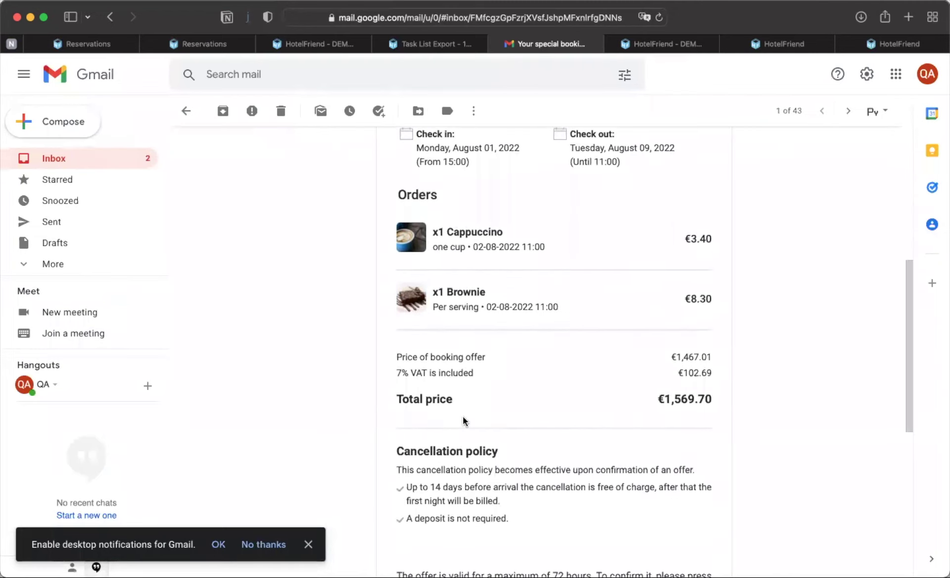
pyautogui.scroll(-4, 462, 417)
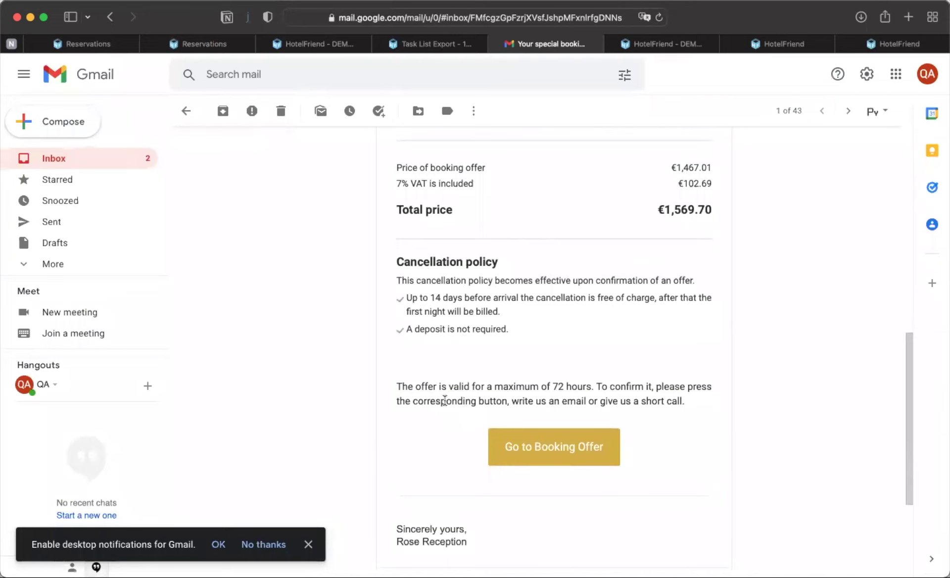
pyautogui.click(541, 448)
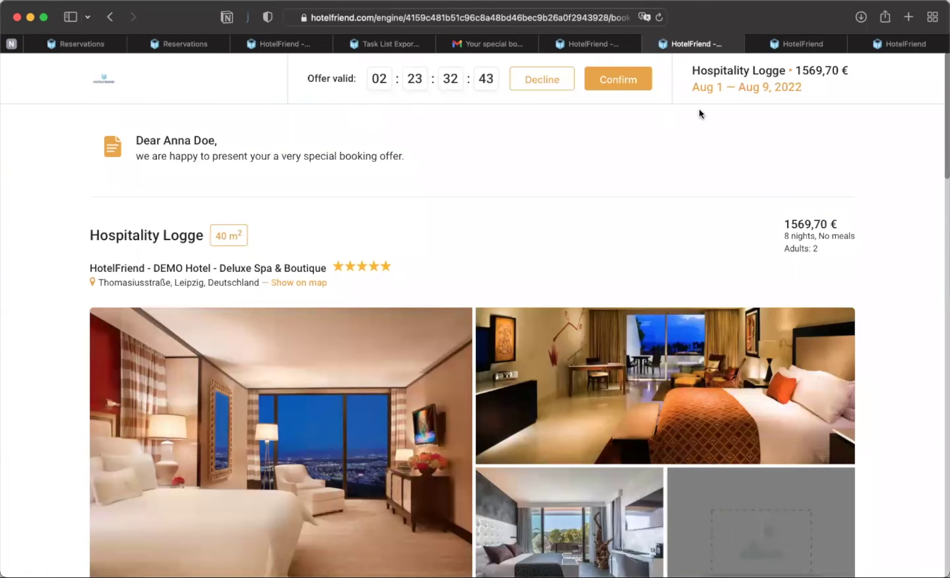
pyautogui.scroll(-3, 391, 301)
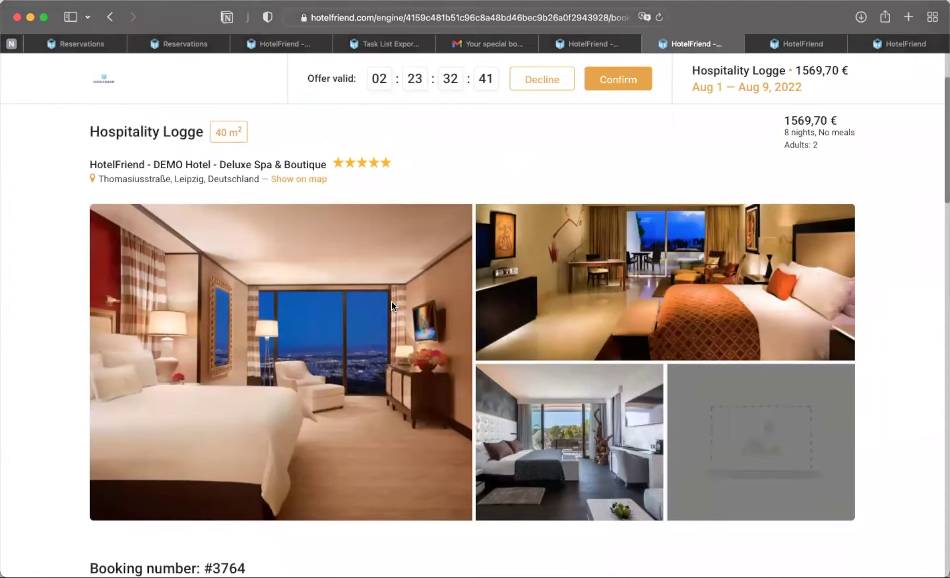
pyautogui.scroll(-8, 458, 483)
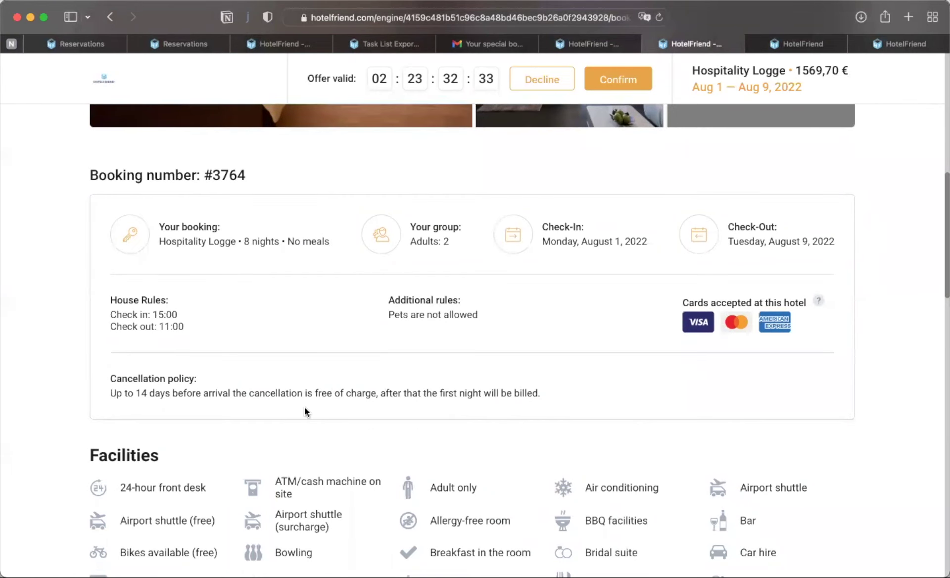
pyautogui.scroll(-3, 305, 411)
pyautogui.scroll(-12, 305, 410)
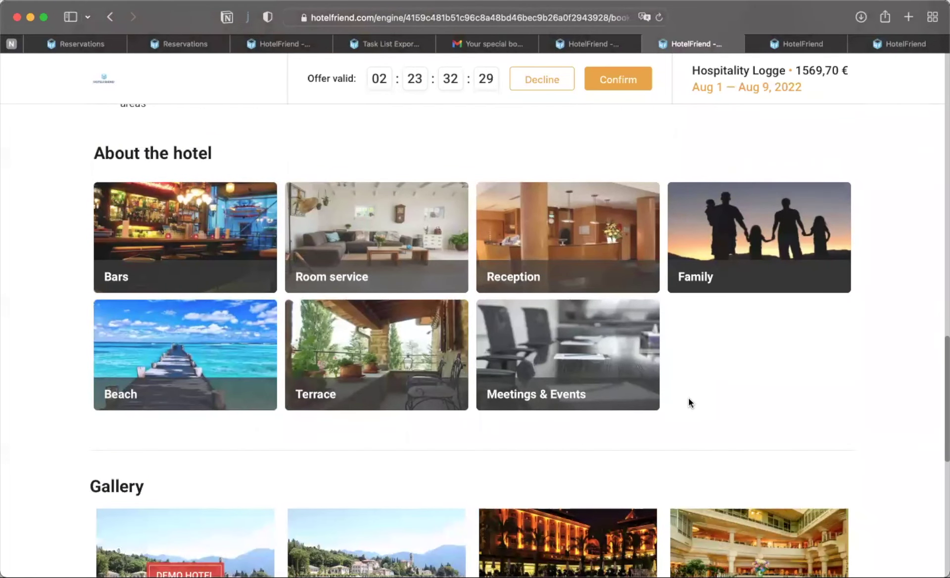
pyautogui.scroll(-5, 659, 425)
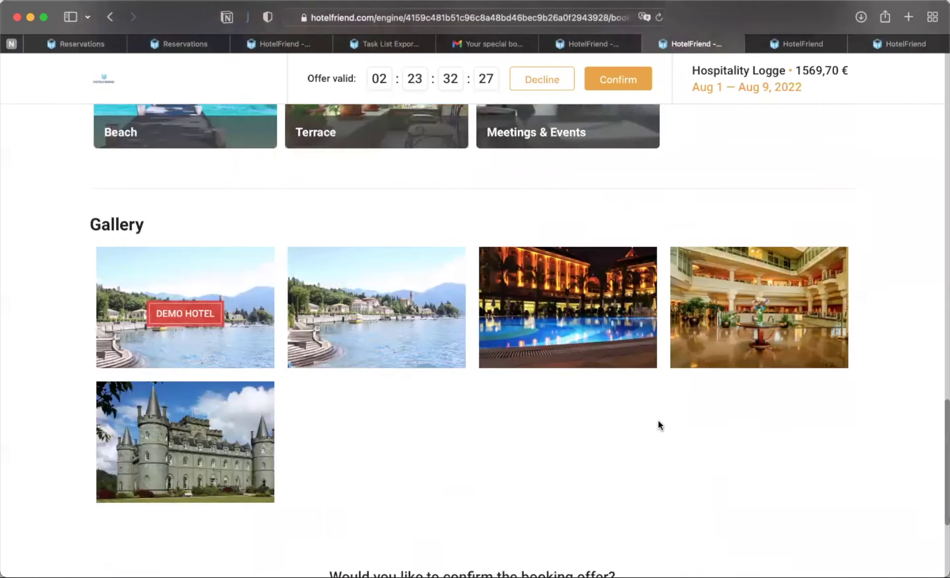
pyautogui.scroll(-2, 660, 425)
pyautogui.scroll(-3, 660, 425)
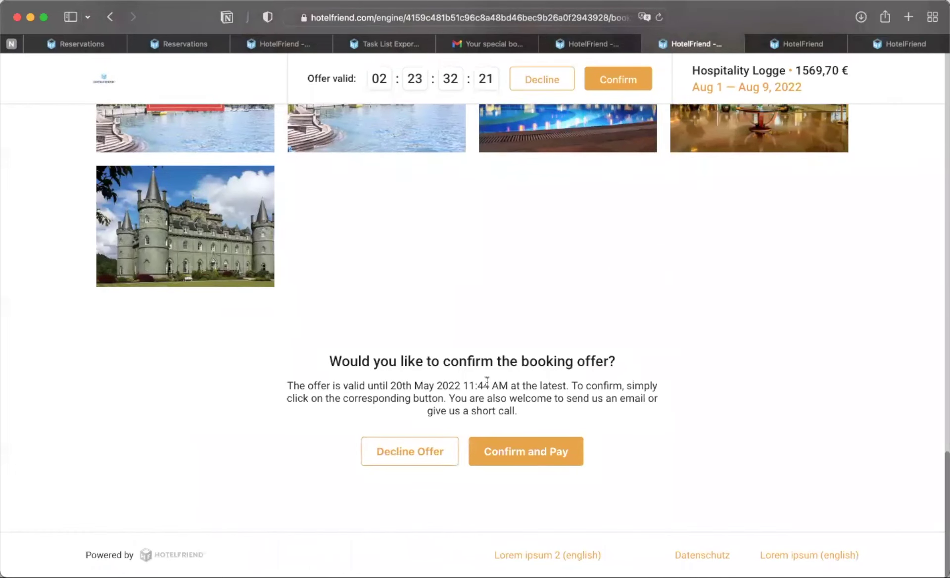
pyautogui.click(515, 452)
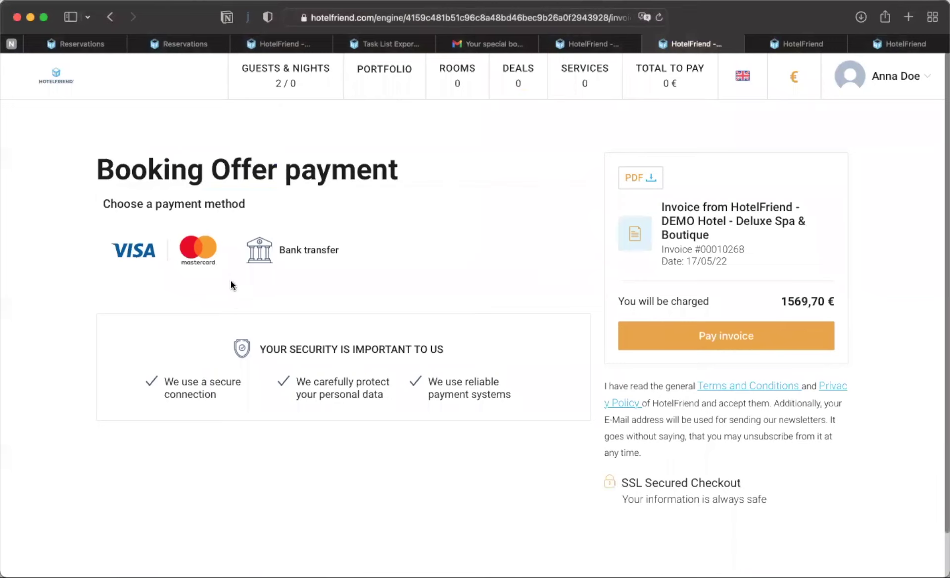
# - Choose VISA/Mastercard and pay the 1569,70 € invoice, opening the Stripe checkout
pyautogui.click(216, 272)
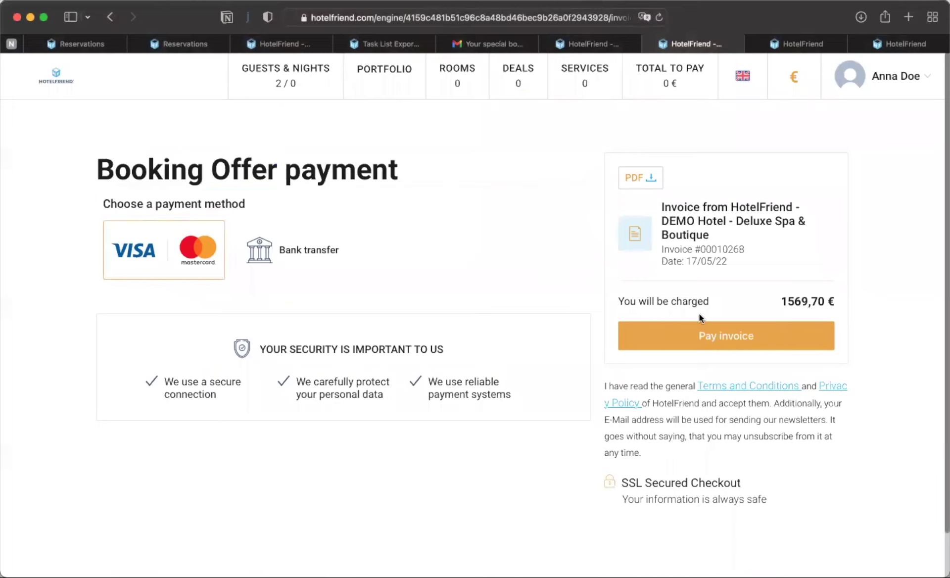
pyautogui.click(713, 340)
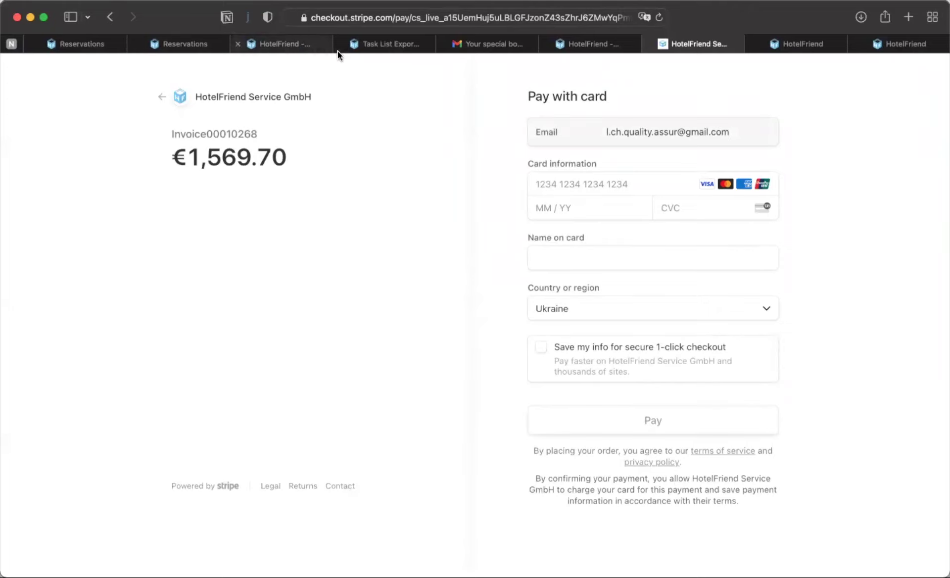
# - Check the Reservations tabs and new notifications, then close the Stripe checkout tab unpaid
pyautogui.click(209, 43)
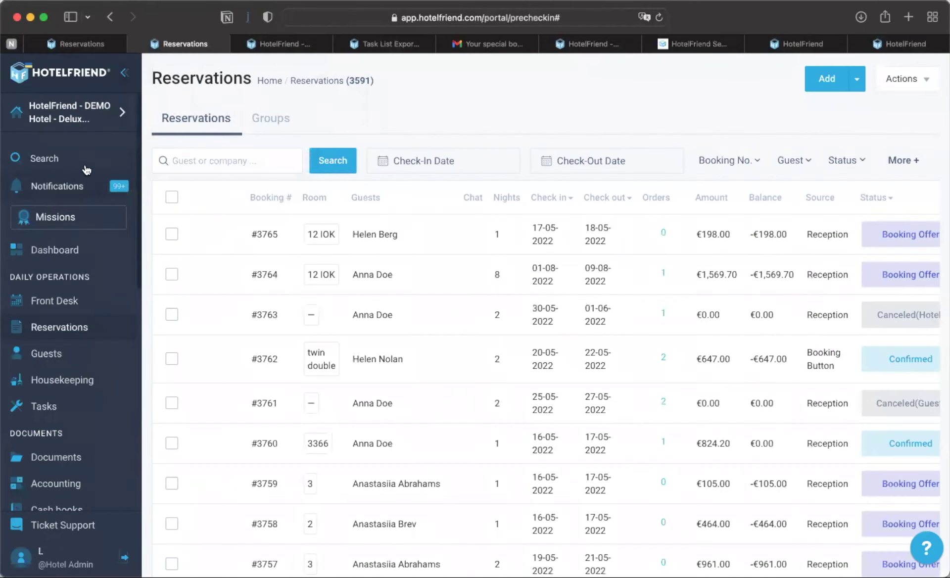
pyautogui.click(82, 39)
pyautogui.click(53, 191)
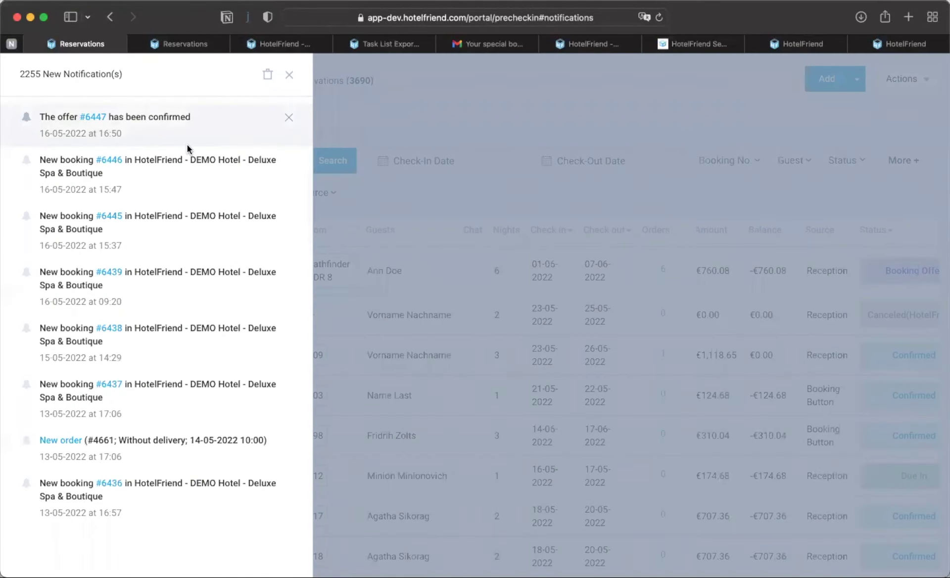
pyautogui.click(196, 45)
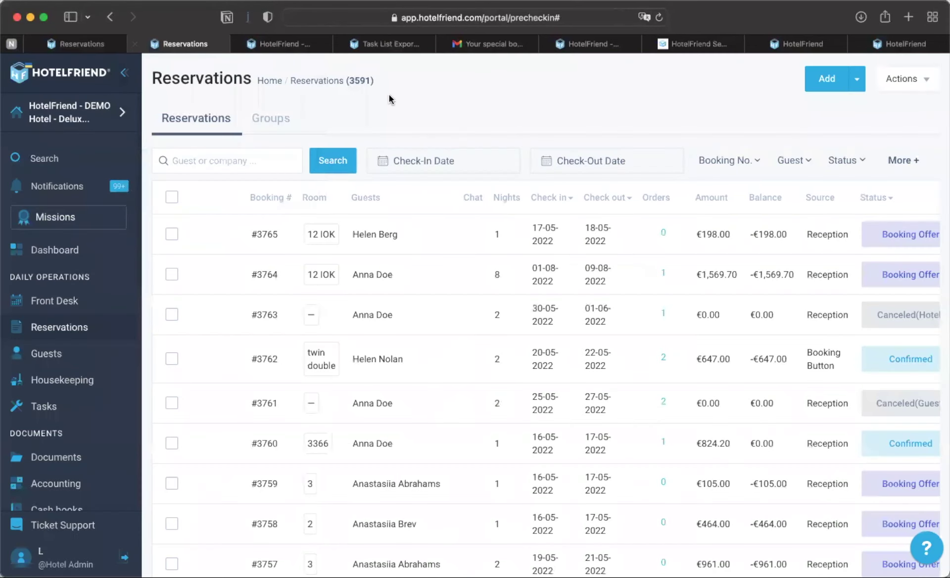
pyautogui.click(708, 44)
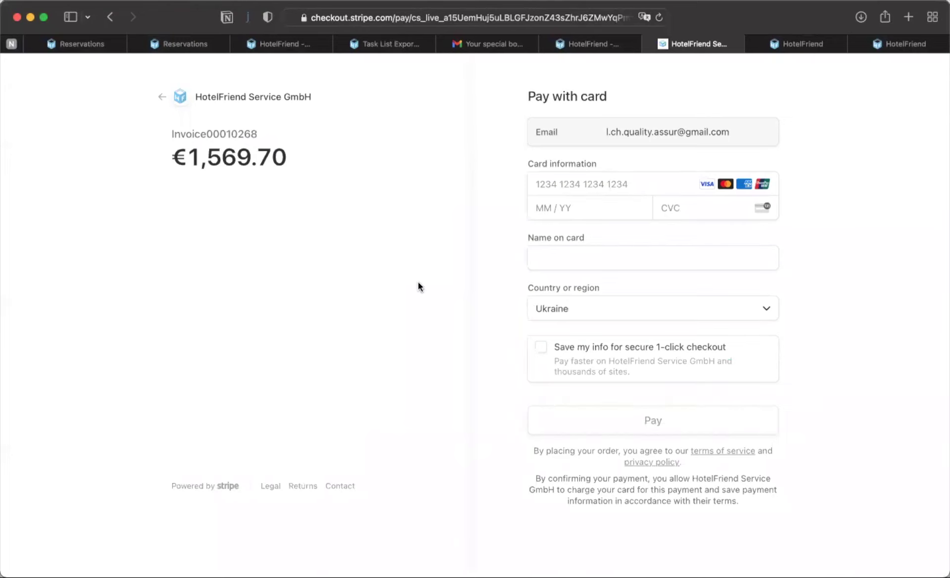
pyautogui.click(648, 44)
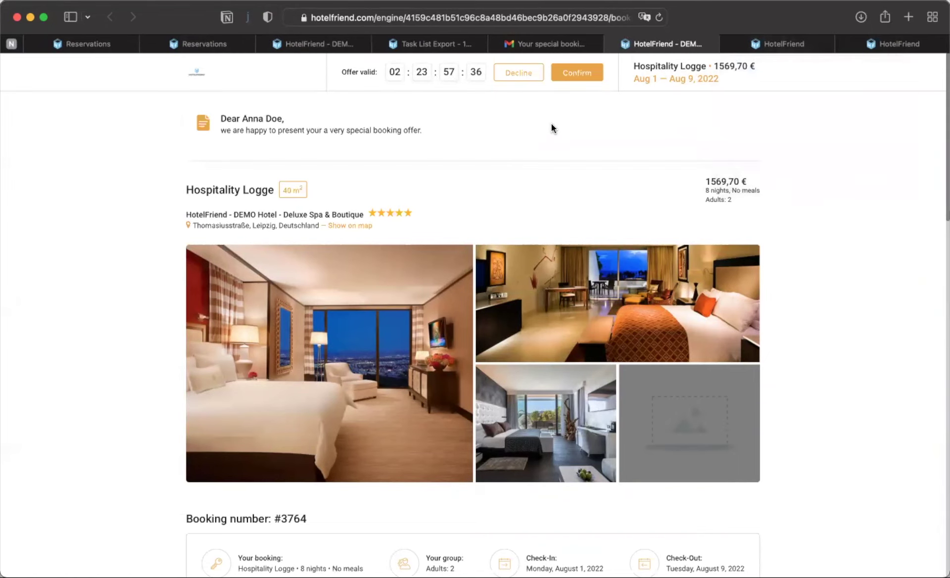
# - Decline the #3764 booking offer and enlarge the hotel booking page
pyautogui.click(524, 76)
pyautogui.click(453, 170)
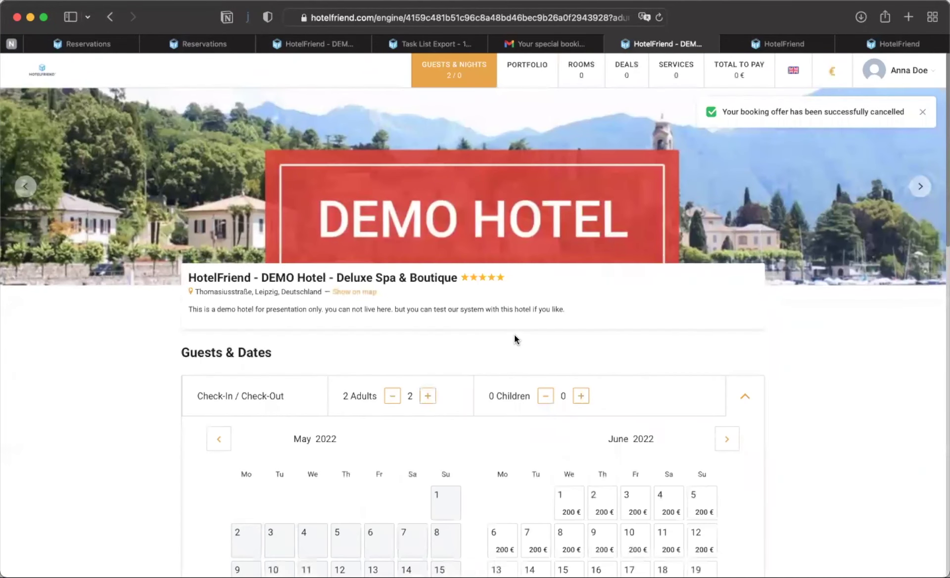
pyautogui.scroll(-3, 515, 336)
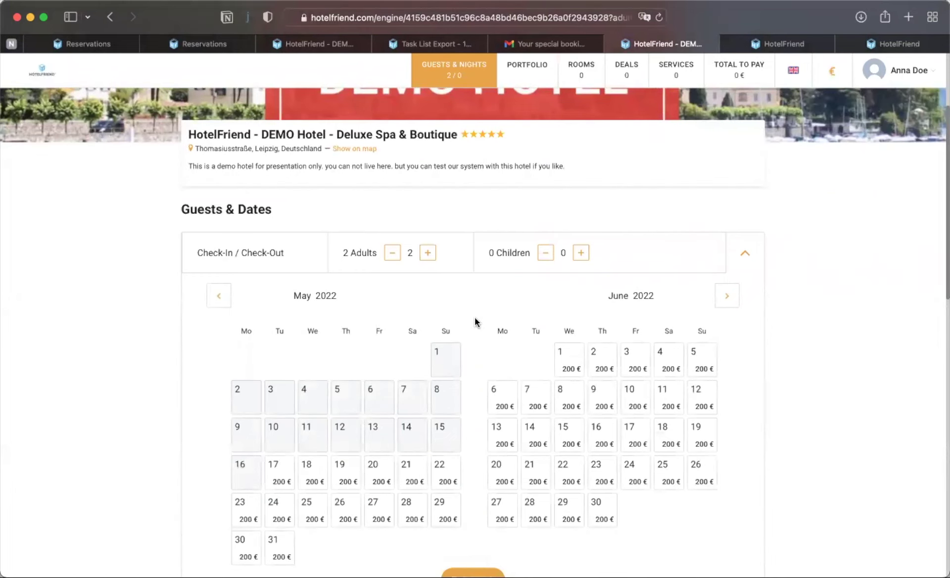
pyautogui.press('super+plus')
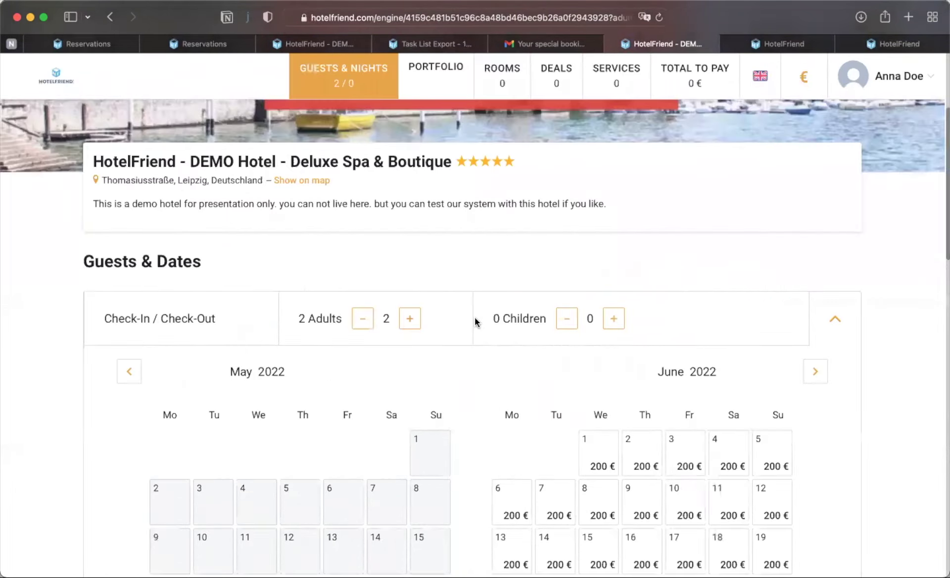
pyautogui.scroll(-4, 462, 354)
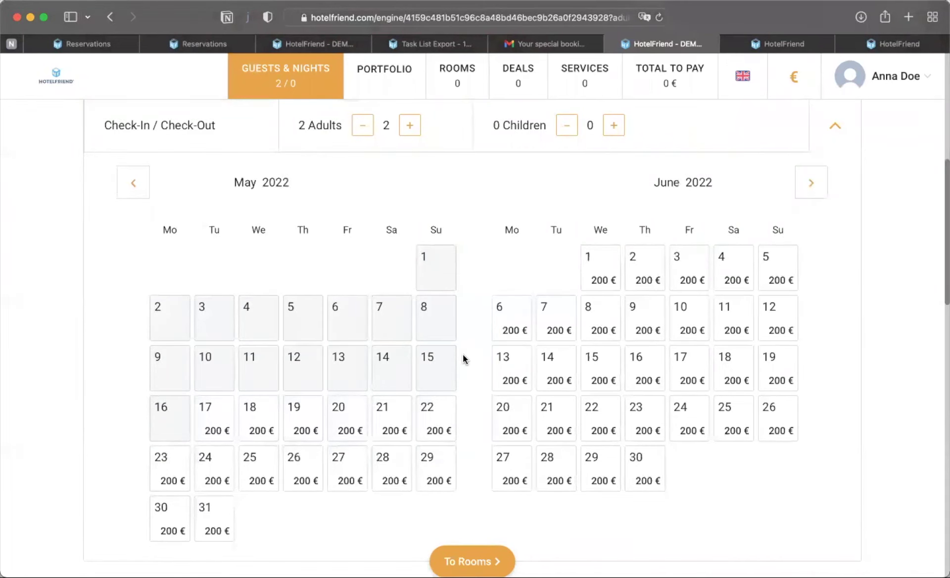
# - Search rooms for 7 adults from June 27 to June 30 2022
pyautogui.click(409, 125)
pyautogui.click(410, 126)
pyautogui.click(410, 126)
pyautogui.click(410, 126)
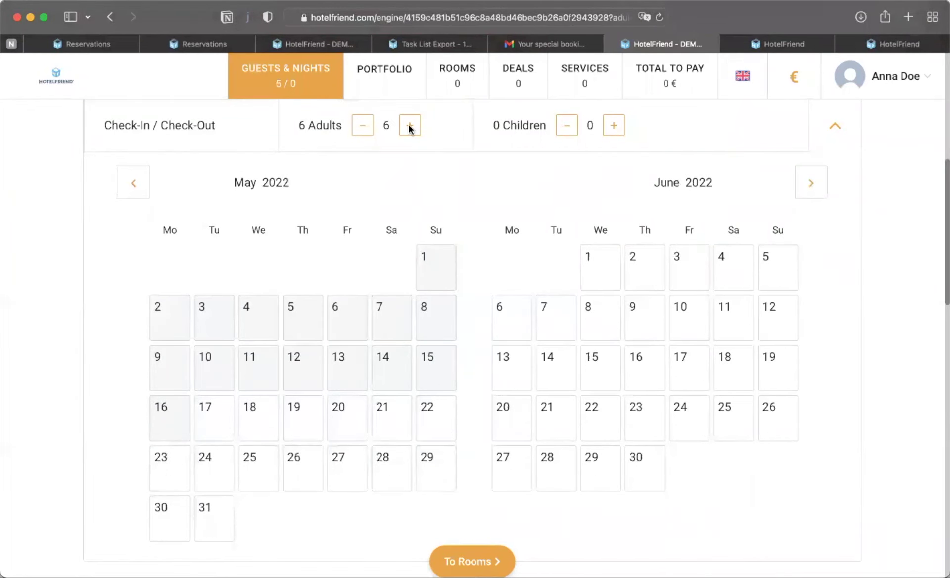
pyautogui.click(410, 126)
pyautogui.click(503, 470)
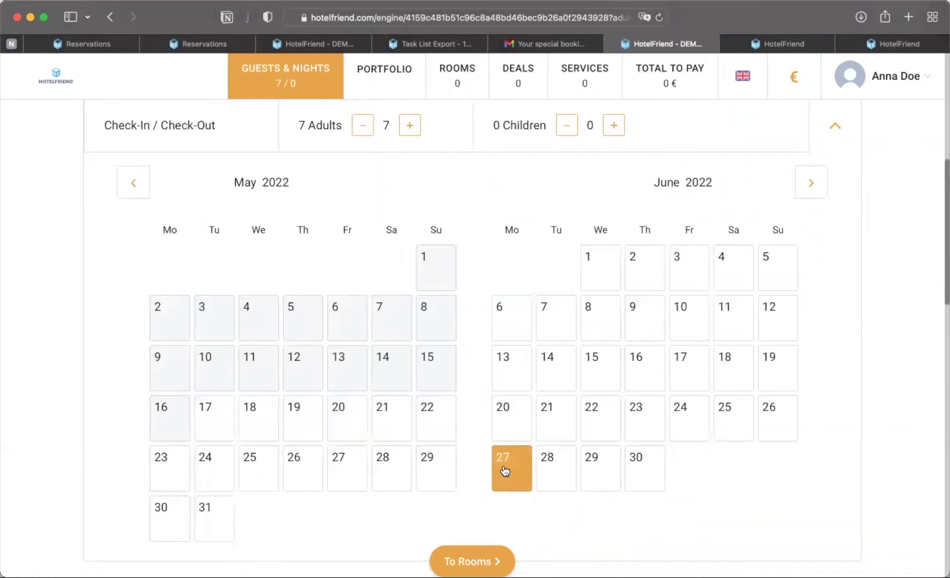
pyautogui.click(630, 477)
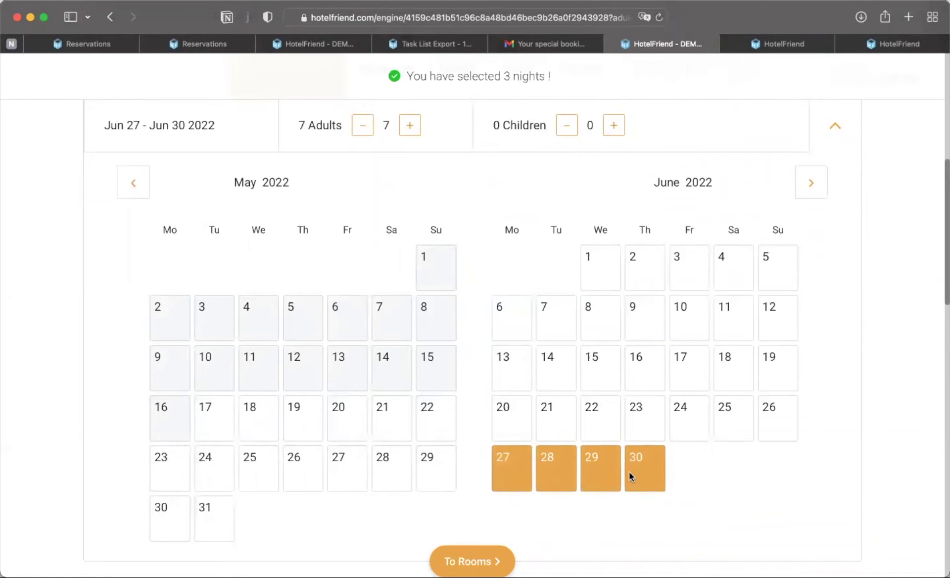
pyautogui.scroll(-2, 483, 430)
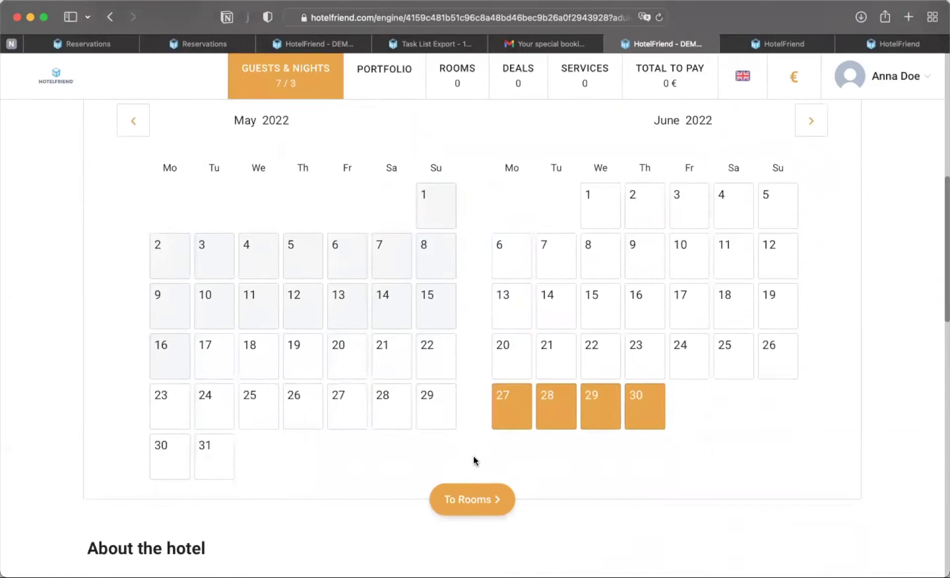
pyautogui.click(470, 498)
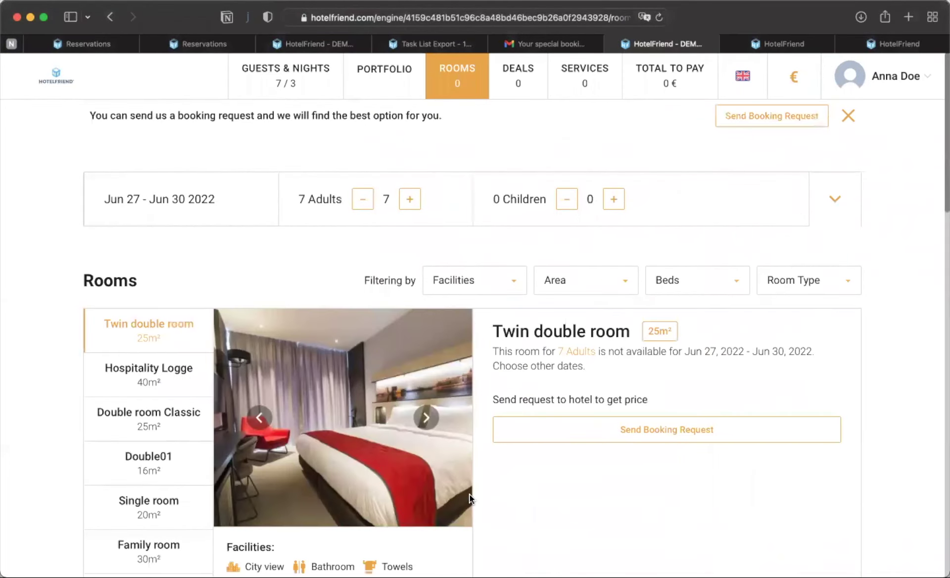
# - Start a booking request for June 27 to June 30 in a Twin double room
pyautogui.scroll(-2, 526, 489)
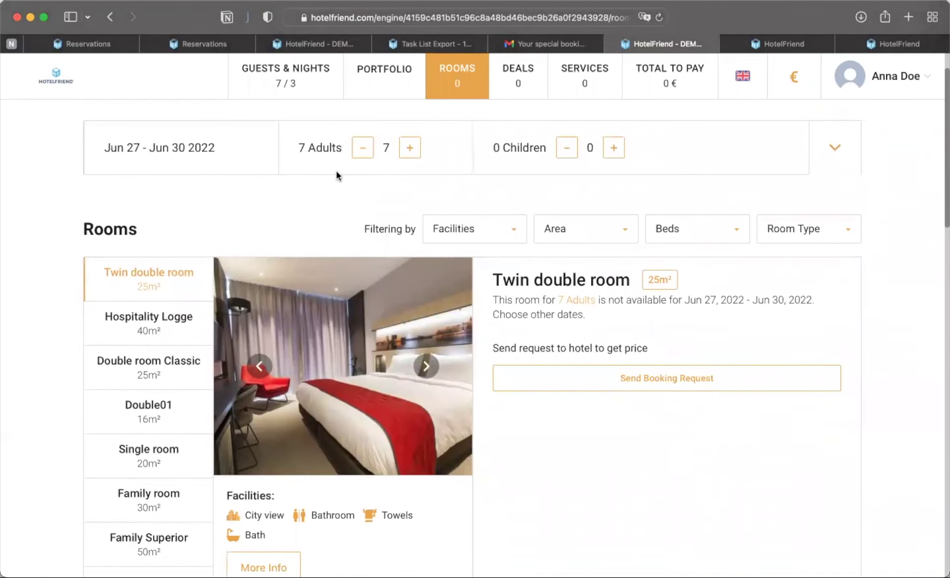
pyautogui.click(662, 384)
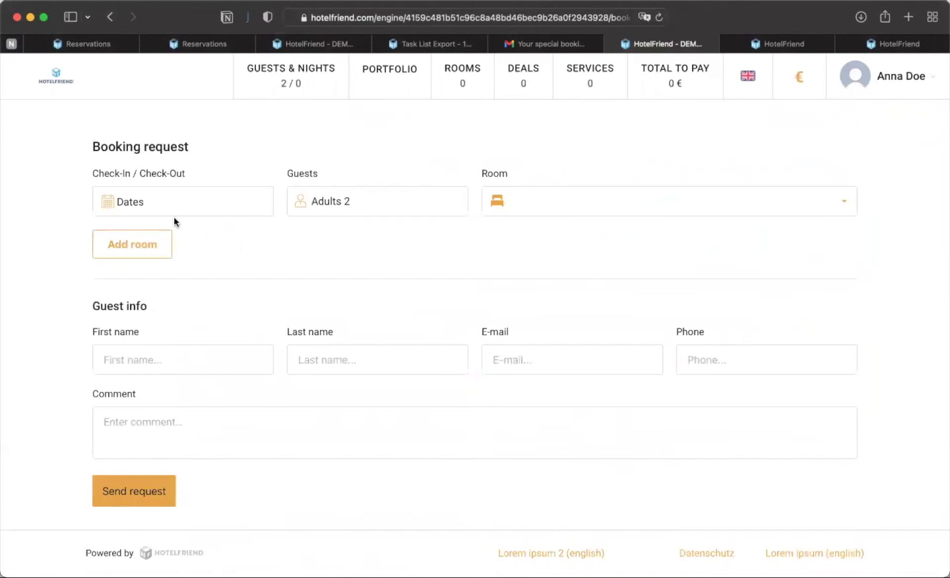
pyautogui.click(132, 203)
pyautogui.click(410, 429)
pyautogui.click(495, 429)
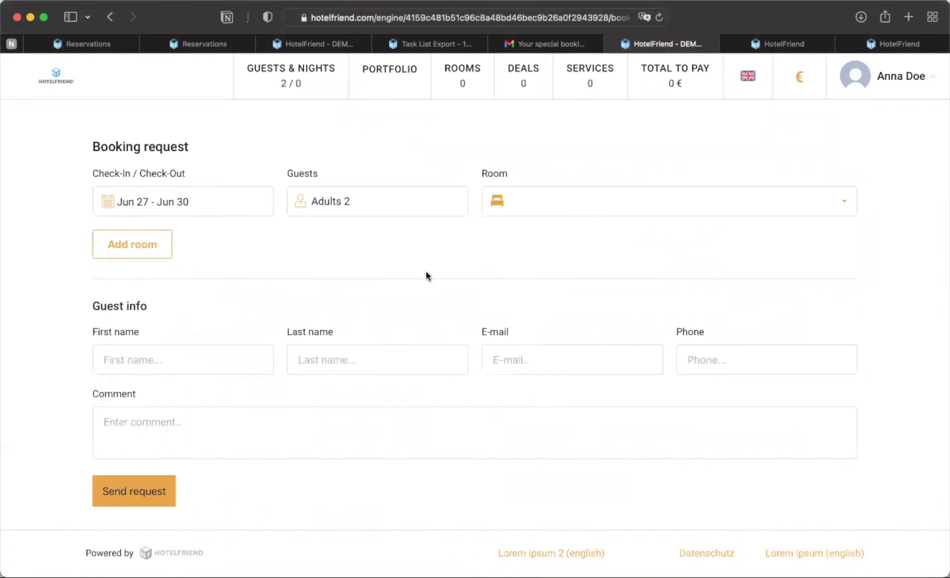
pyautogui.click(508, 202)
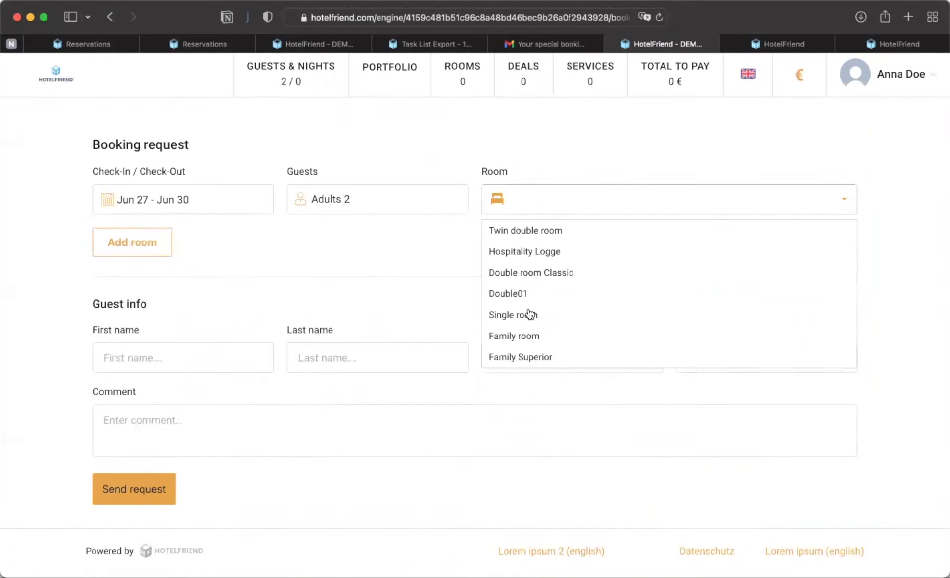
pyautogui.click(526, 234)
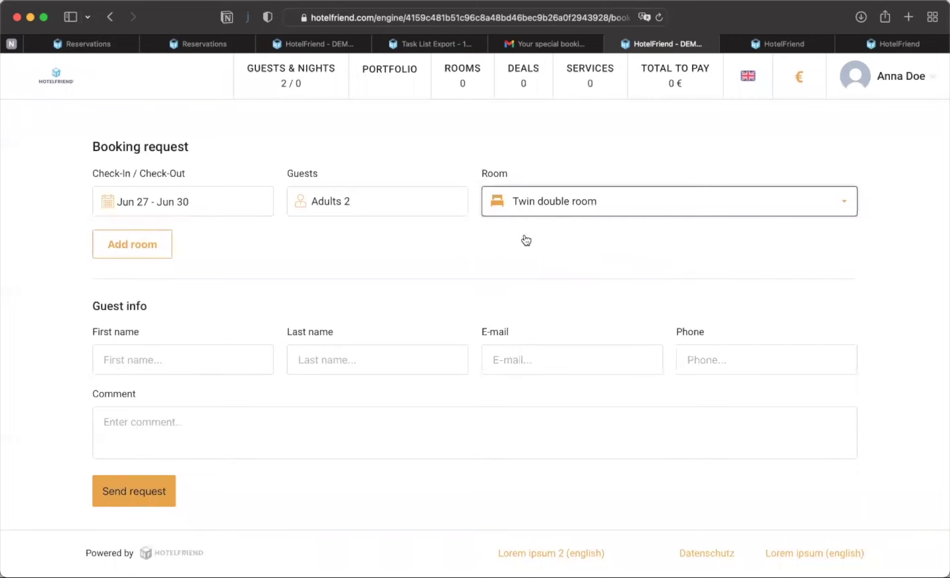
# - Enter the guest's first name, last name and e-mail address
pyautogui.click(190, 360)
pyautogui.write('a')
pyautogui.press('BackSpace')
pyautogui.write('Ann')
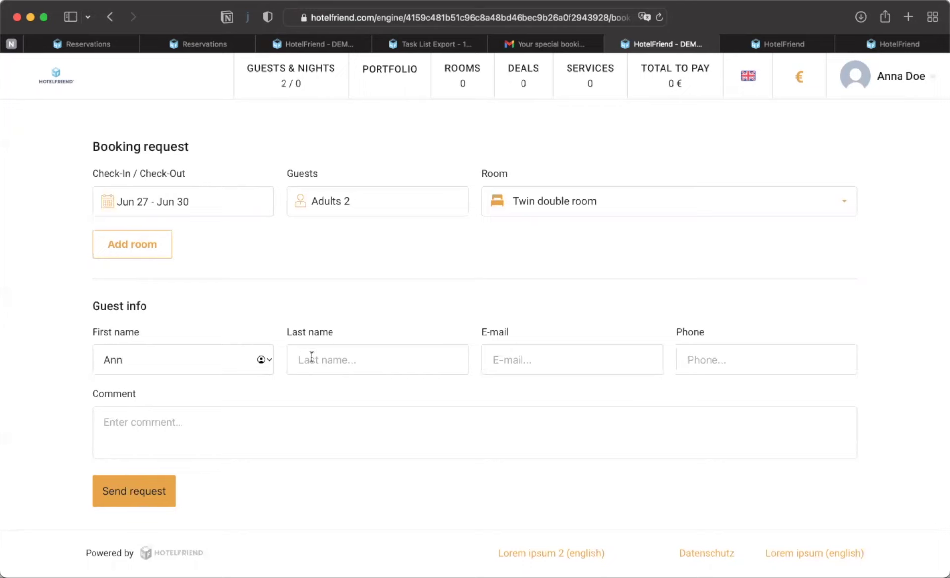
pyautogui.click(312, 356)
pyautogui.write('Doe')
pyautogui.press('Tab')
pyautogui.write('ann')
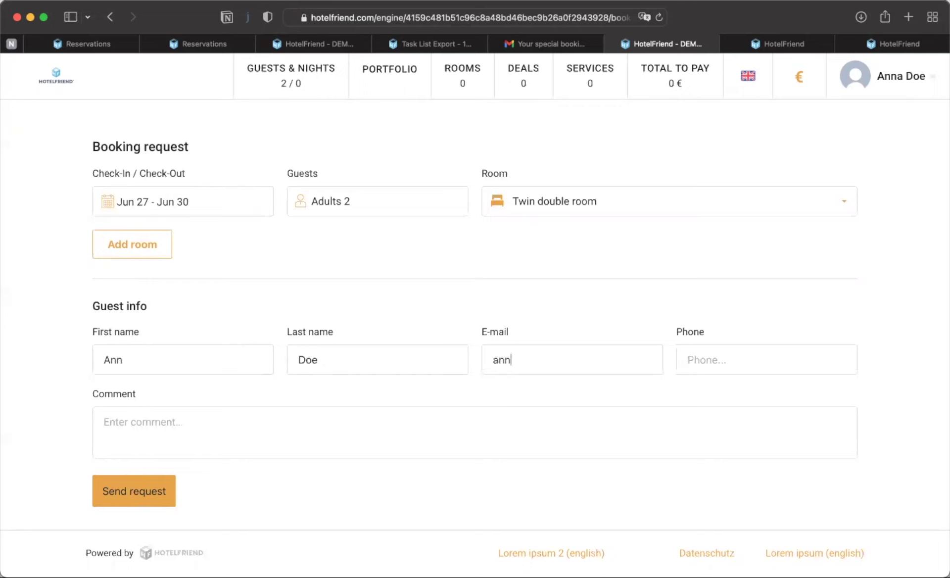
pyautogui.write('.doe@example.com')
# - Add the guest's phone number and the comment 'My comment', then send the request
pyautogui.click(705, 357)
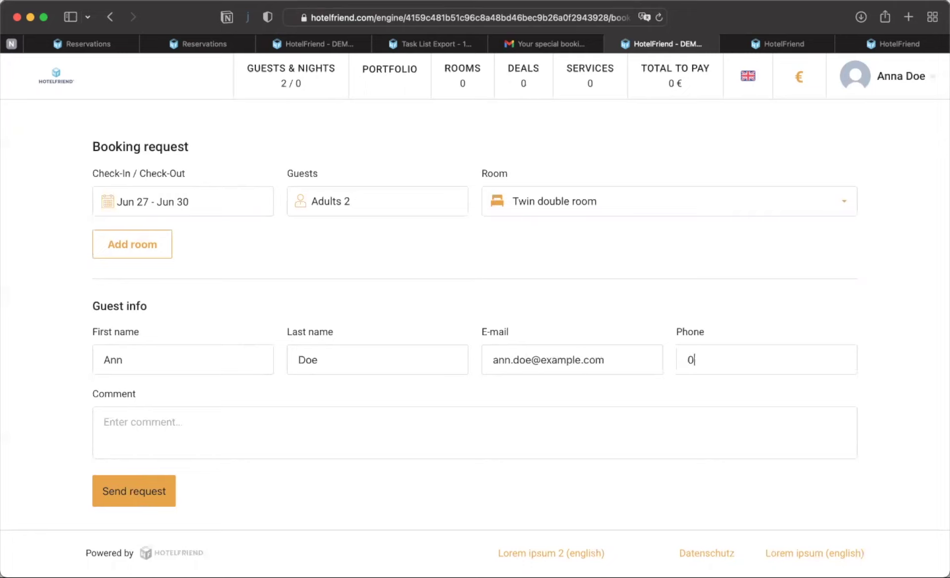
pyautogui.click(452, 445)
pyautogui.write('My')
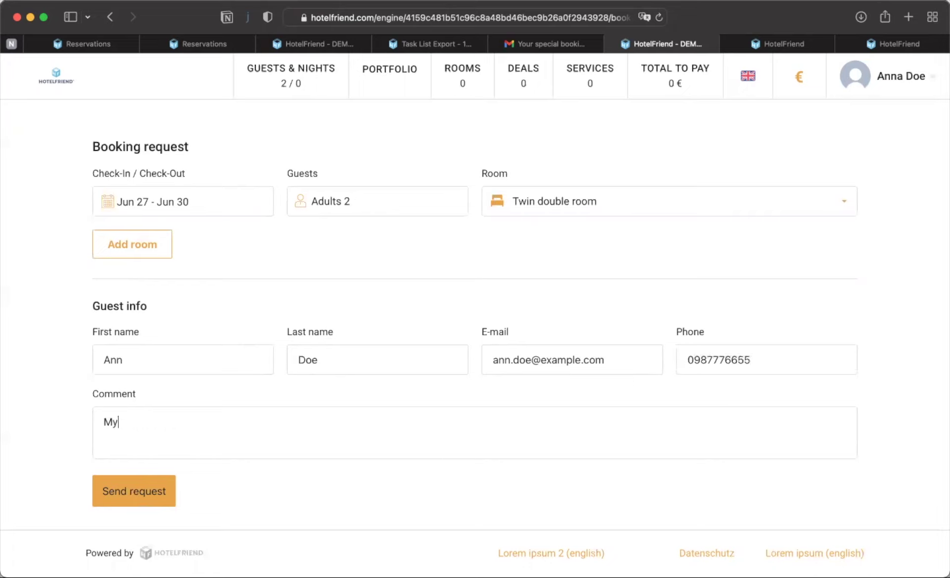
pyautogui.write(' comment')
pyautogui.click(138, 499)
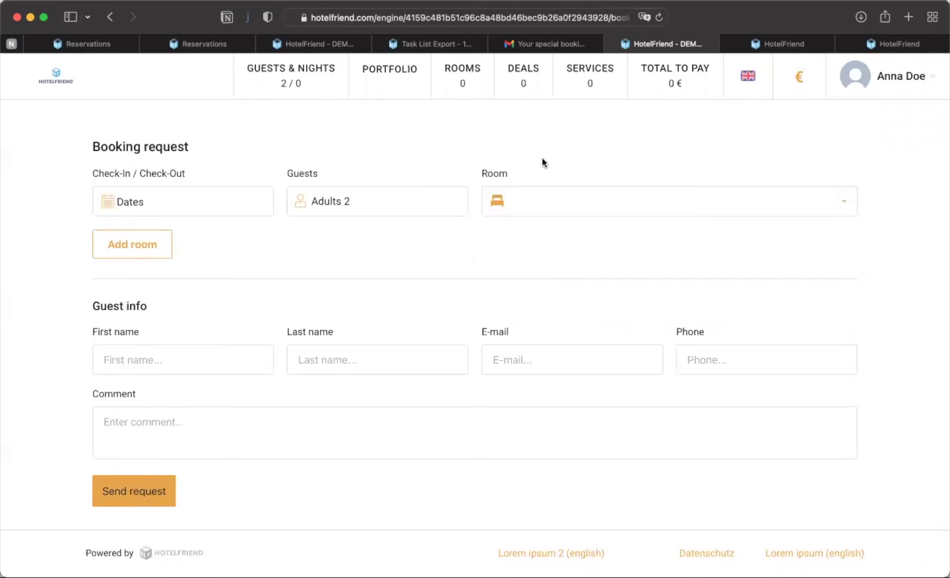
pyautogui.click(553, 43)
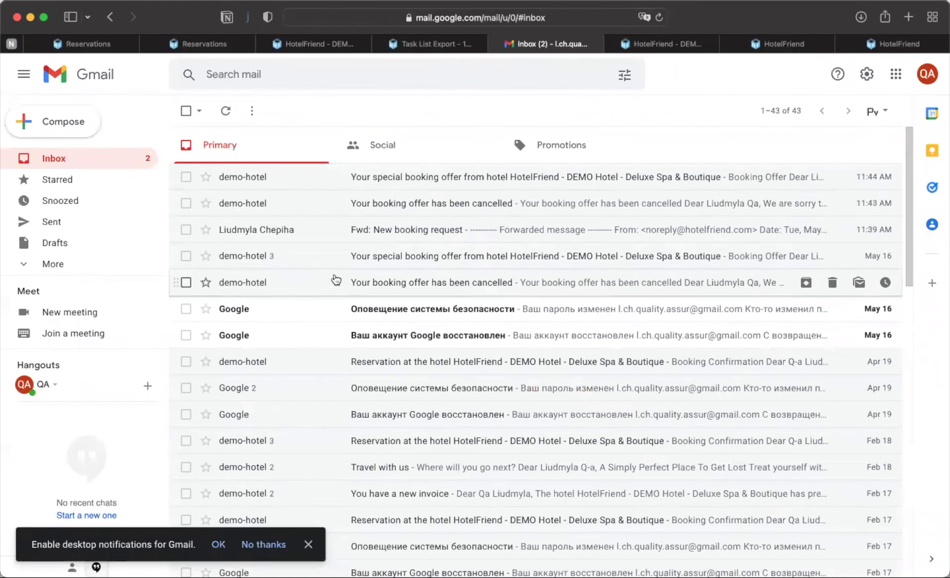
# - Read the Fwd: New booking request email's stay details, then return to the HotelFriend tab
pyautogui.click(382, 232)
pyautogui.scroll(-5, 343, 395)
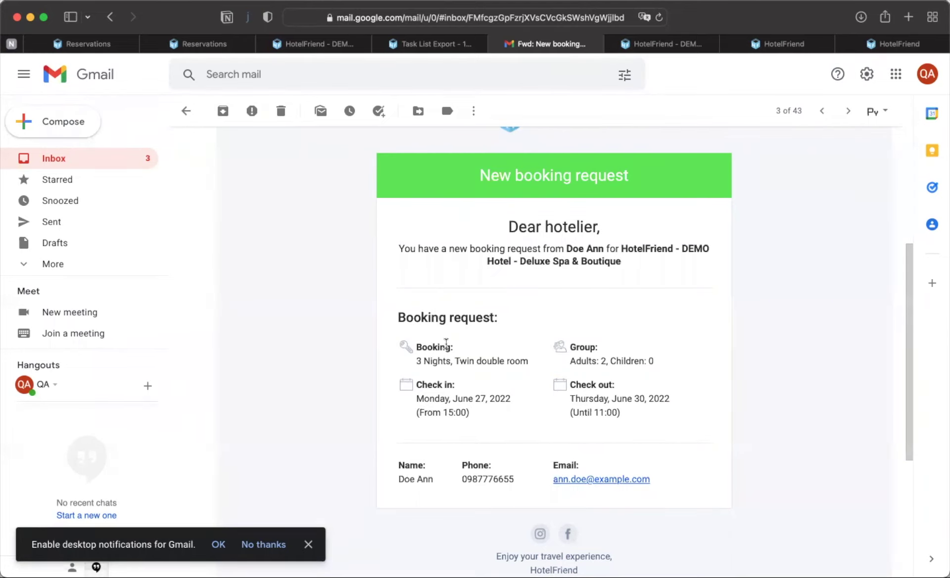
pyautogui.scroll(-1, 446, 346)
pyautogui.scroll(2, 446, 346)
pyautogui.scroll(1, 446, 346)
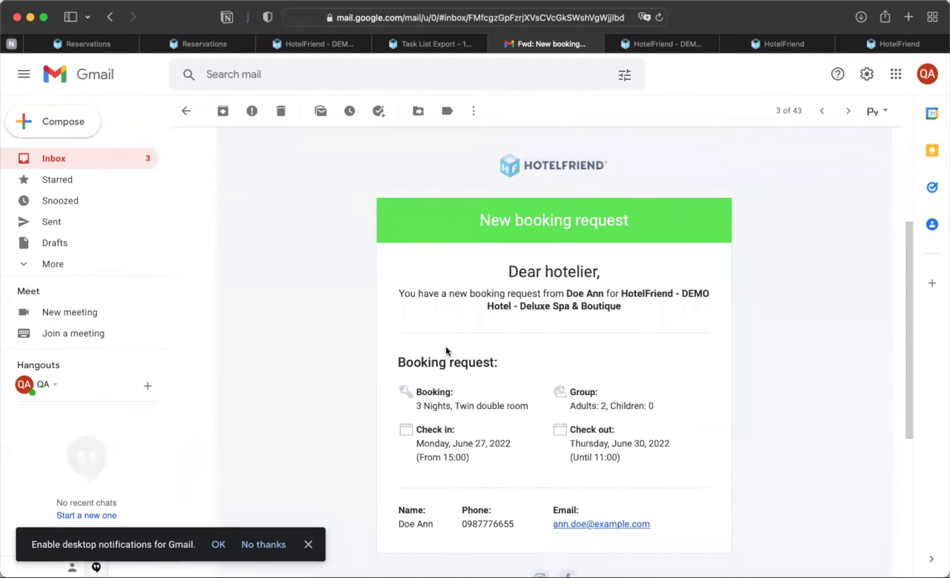
pyautogui.moveTo(418, 47)
pyautogui.click(645, 44)
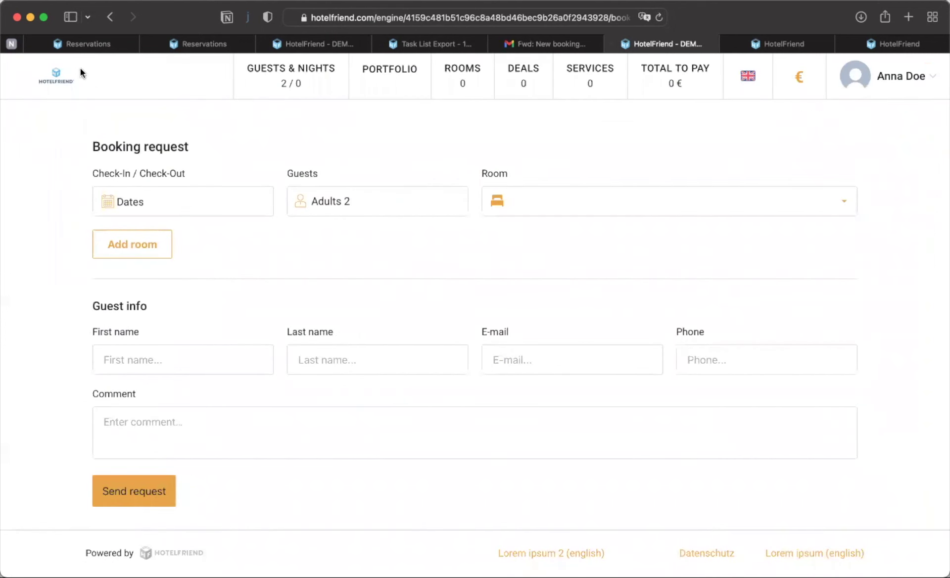
# - From the Demo Hotel home page, search the services for 'pizza' and open Pizza Amici
pyautogui.click(64, 75)
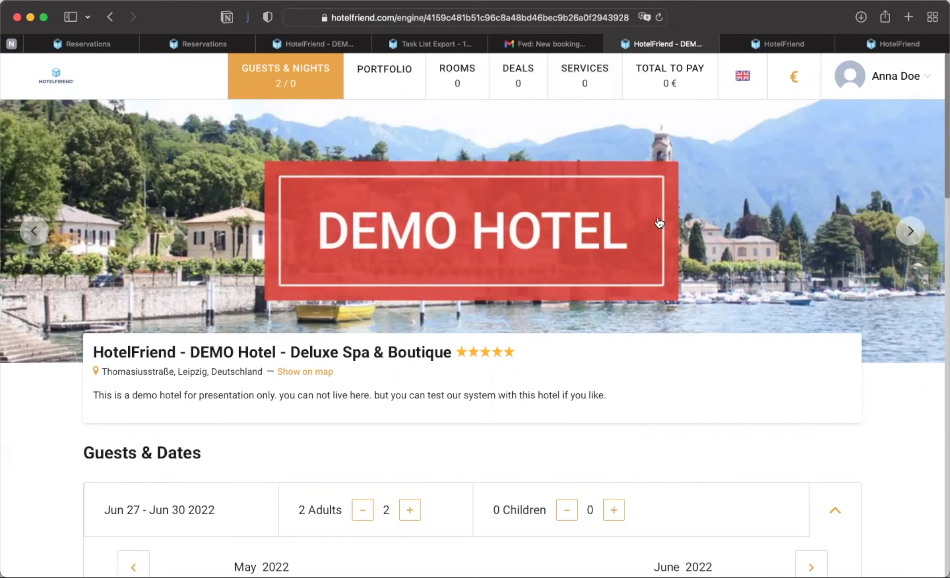
pyautogui.click(589, 70)
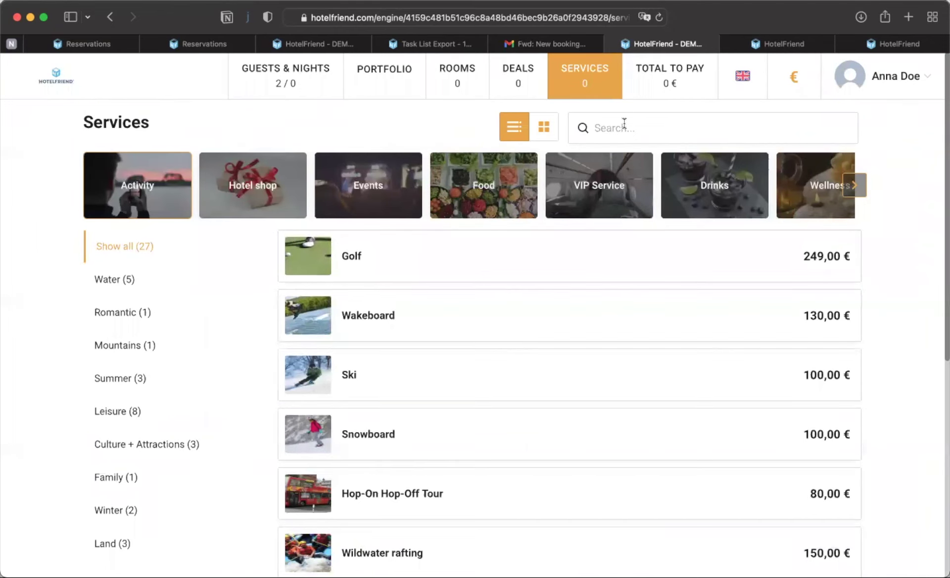
pyautogui.write('pizza')
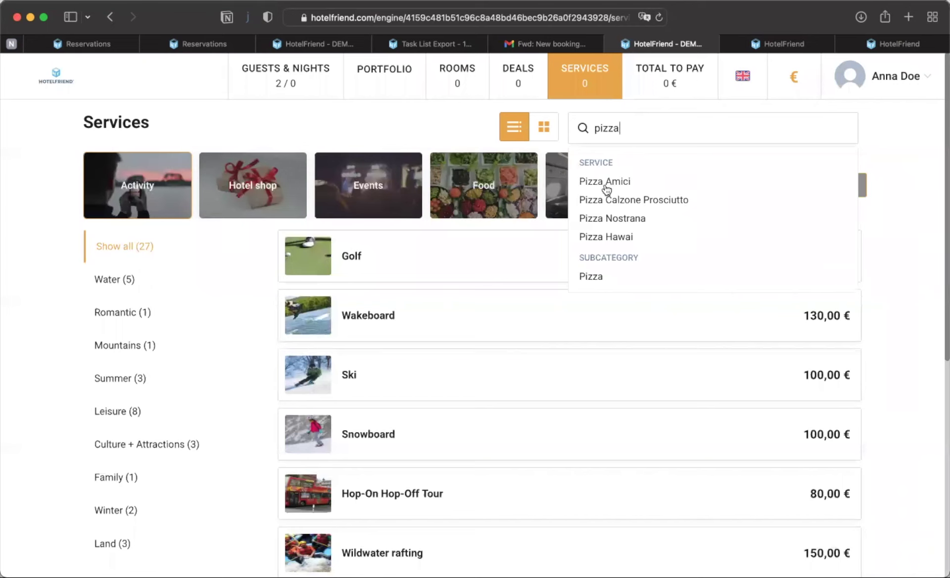
pyautogui.click(607, 187)
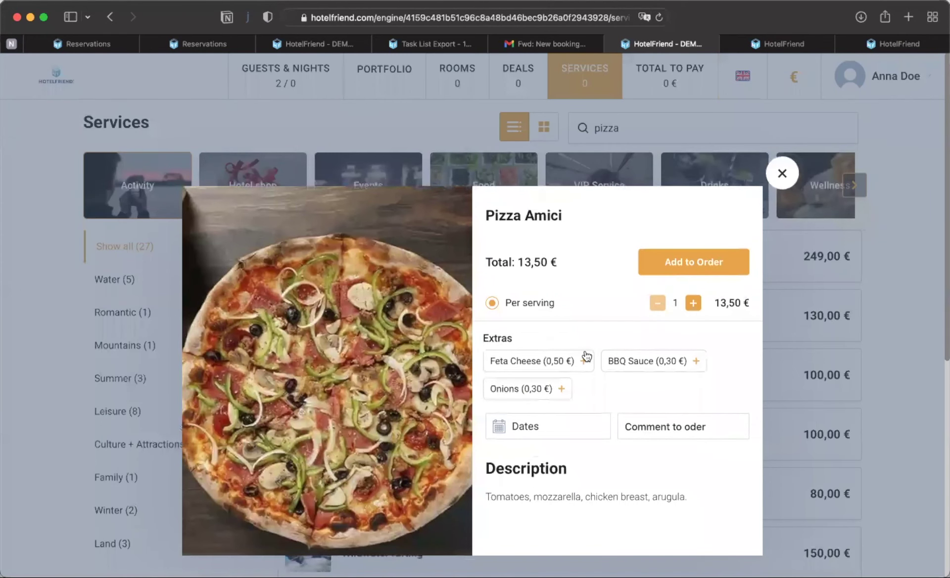
# - Add Feta Cheese, date the pizza 30 June, and add it to the order
pyautogui.click(585, 360)
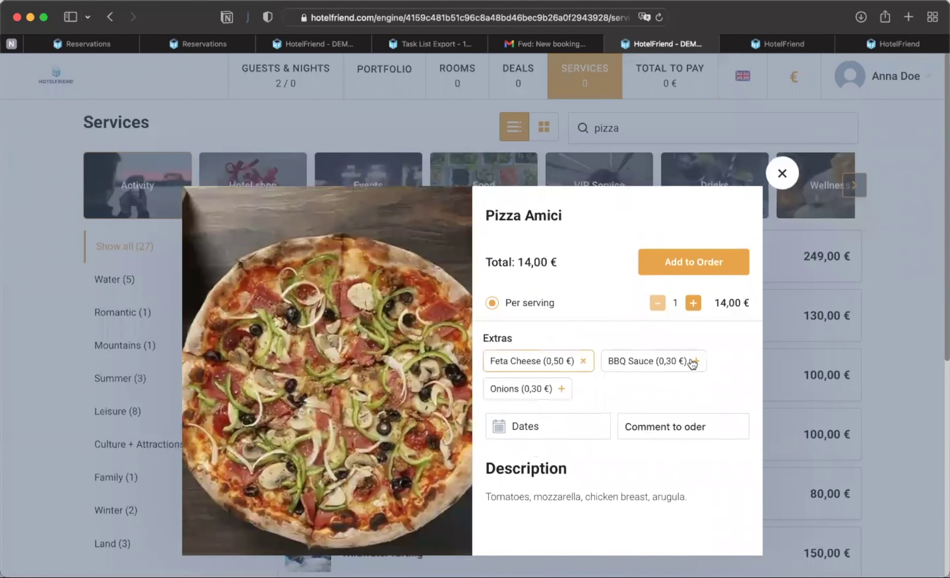
pyautogui.click(533, 427)
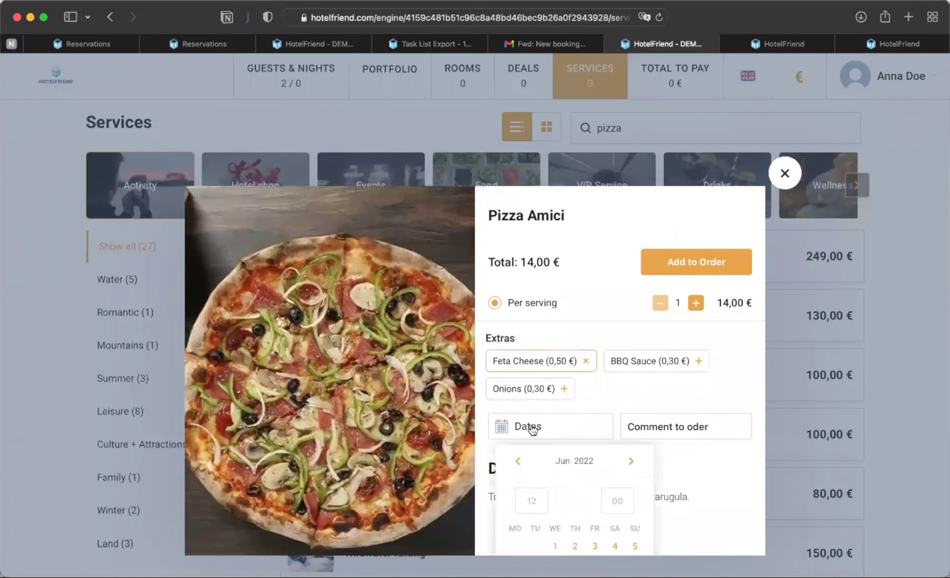
pyautogui.scroll(-3, 530, 423)
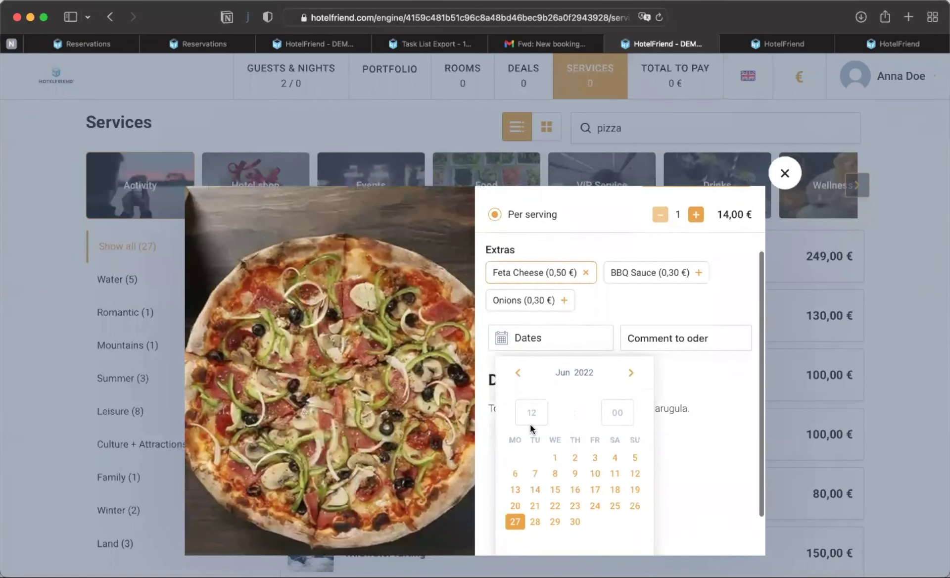
pyautogui.click(575, 522)
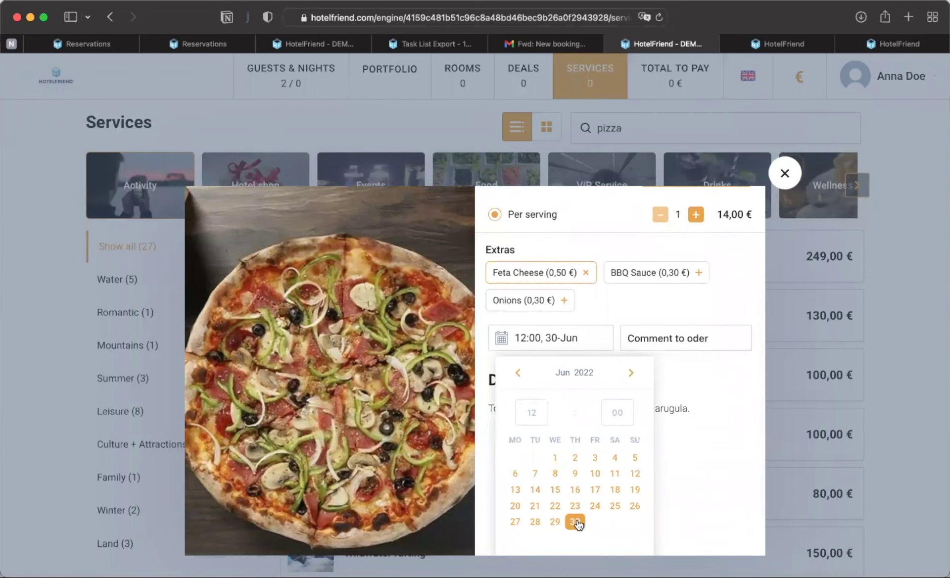
pyautogui.scroll(-2, 576, 524)
pyautogui.click(574, 527)
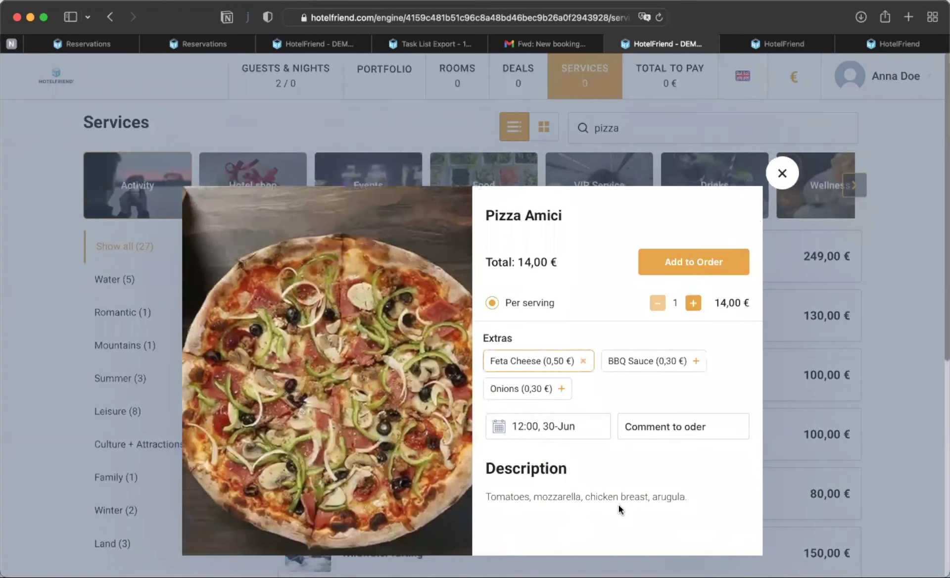
pyautogui.click(717, 262)
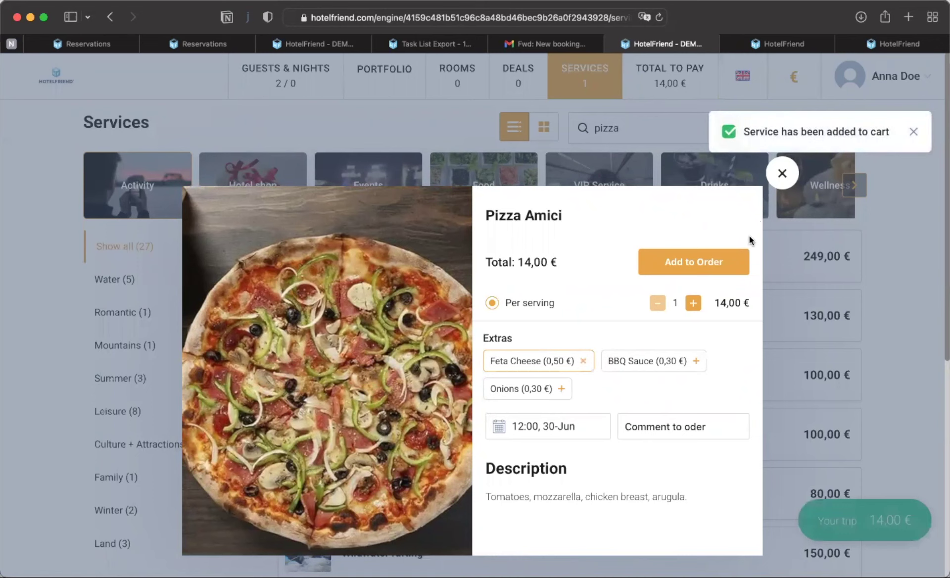
pyautogui.click(781, 181)
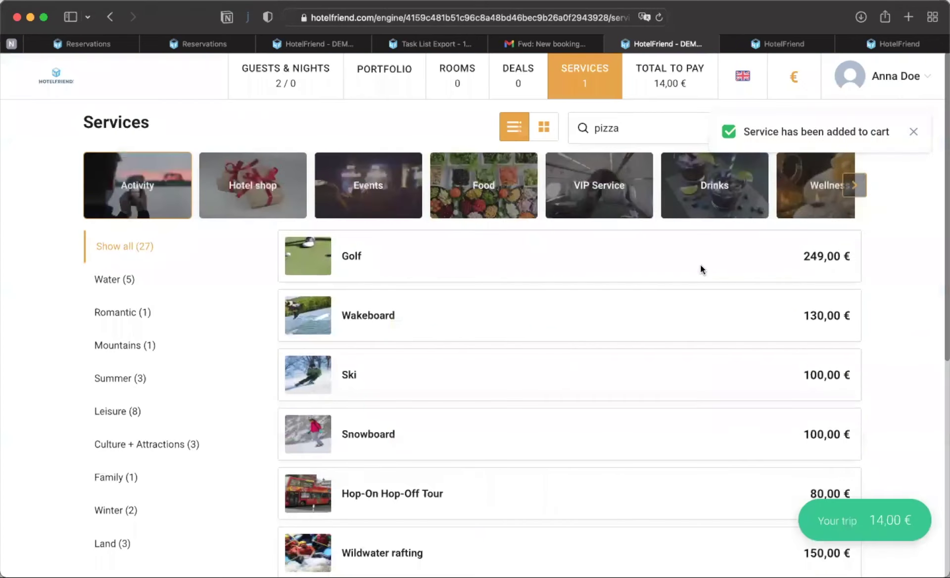
# - Order the Hop-On Hop-Off Tour for 30 June with the map extra
pyautogui.scroll(-3, 592, 418)
pyautogui.click(465, 416)
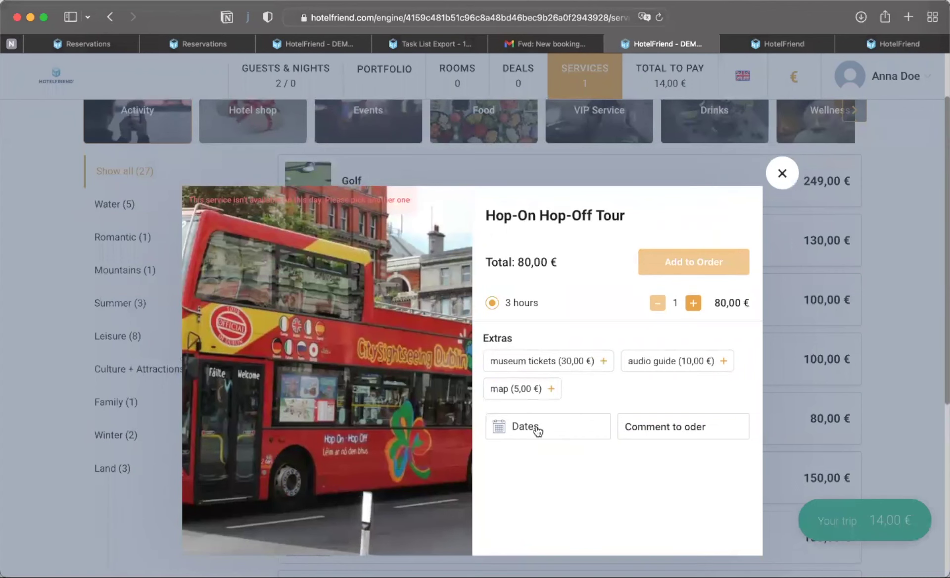
pyautogui.click(537, 428)
pyautogui.scroll(-3, 556, 495)
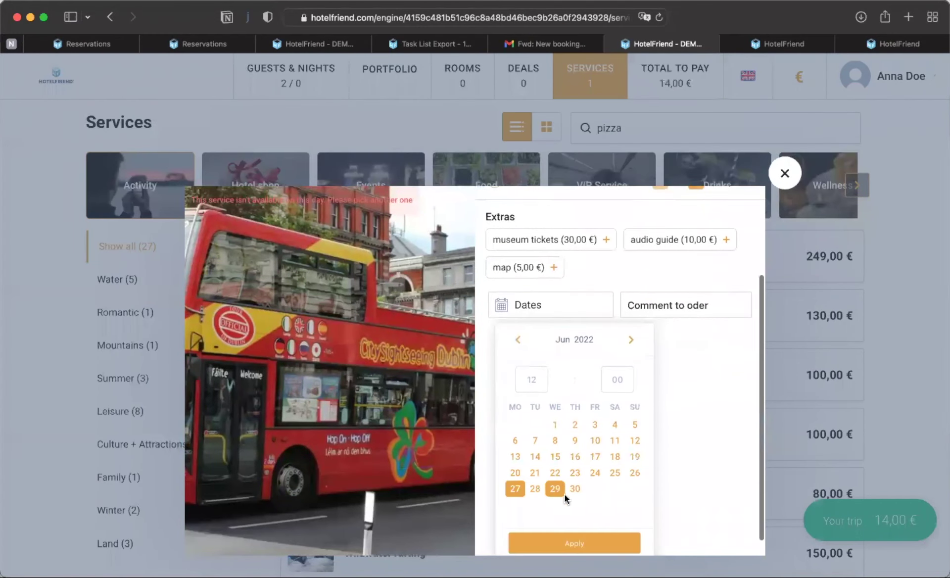
pyautogui.click(574, 489)
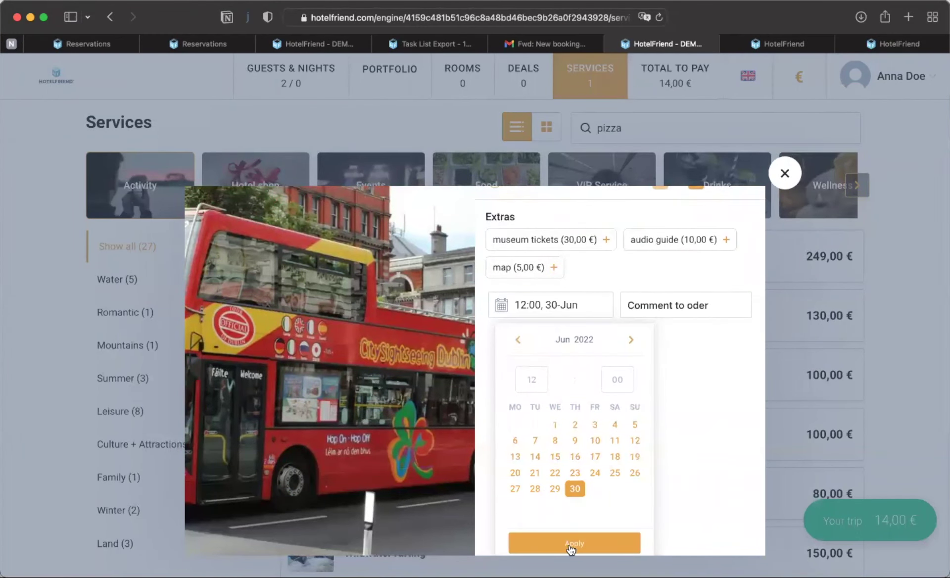
pyautogui.click(572, 545)
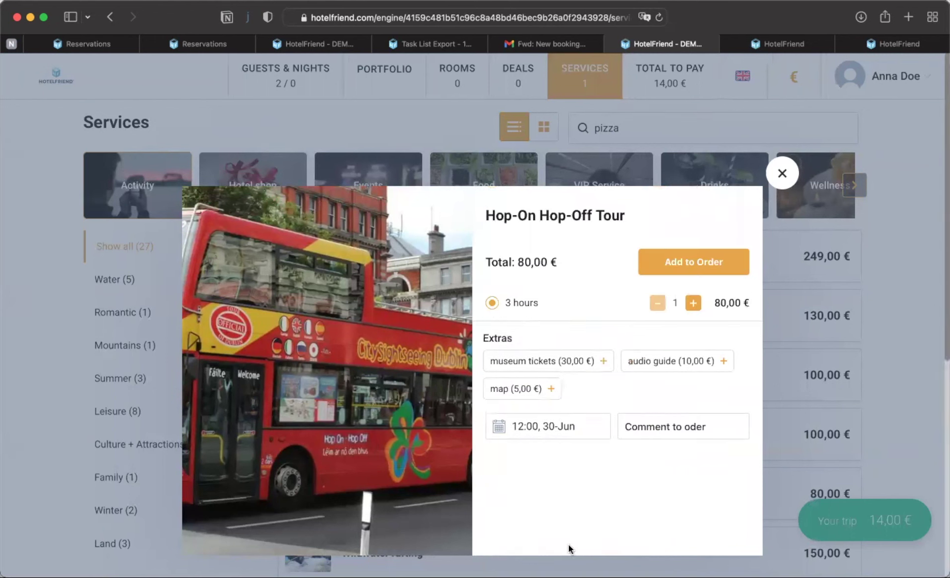
pyautogui.click(550, 389)
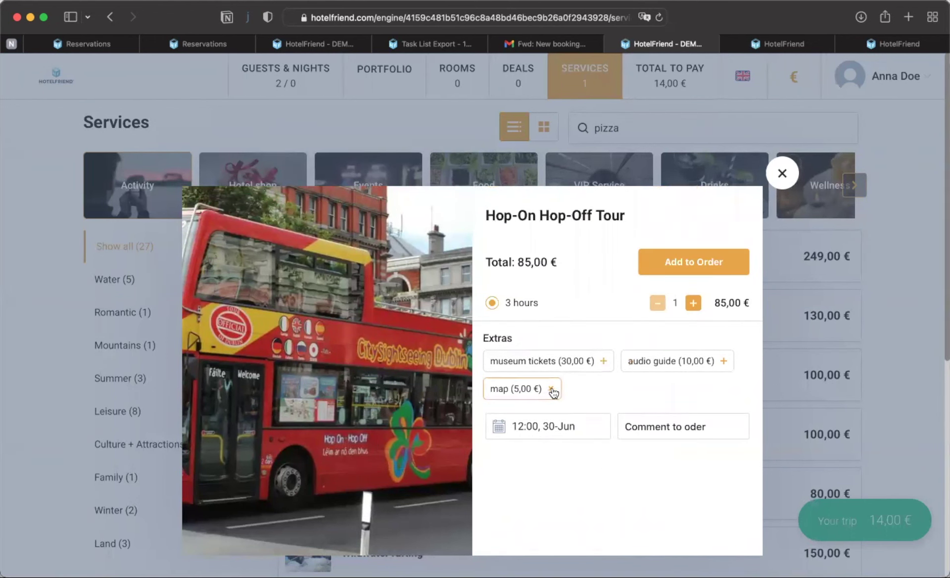
pyautogui.click(691, 266)
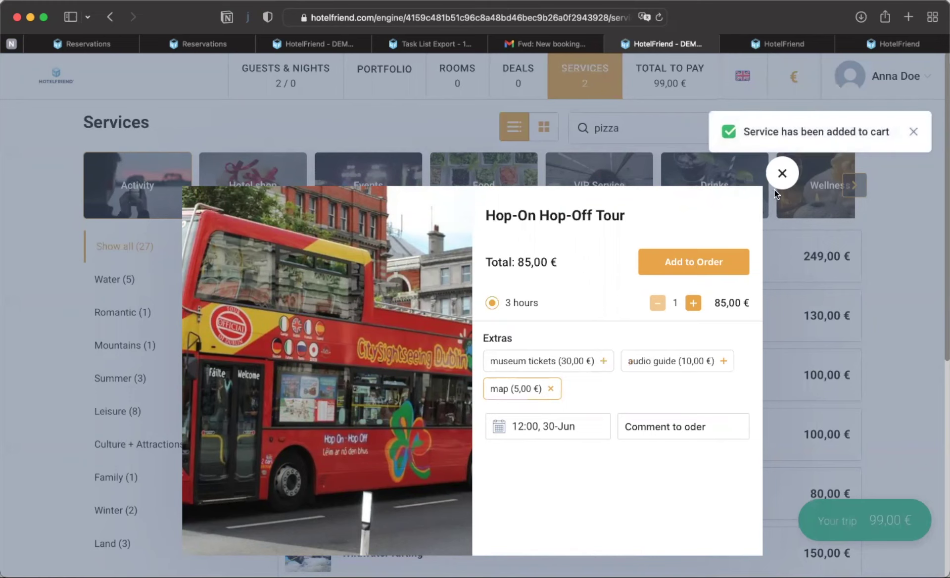
pyautogui.click(782, 174)
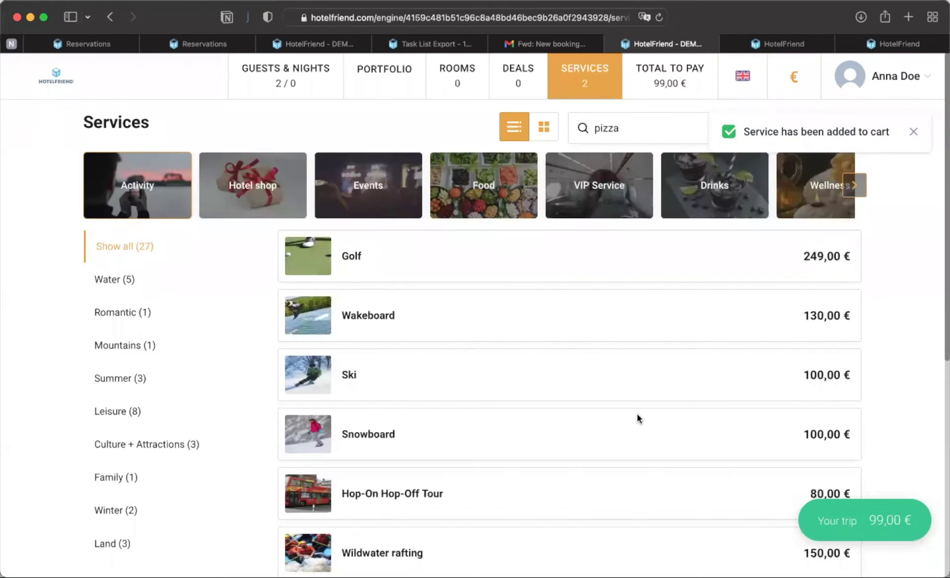
# - Filter the services to Food and open the Chia burger
pyautogui.scroll(-3, 637, 417)
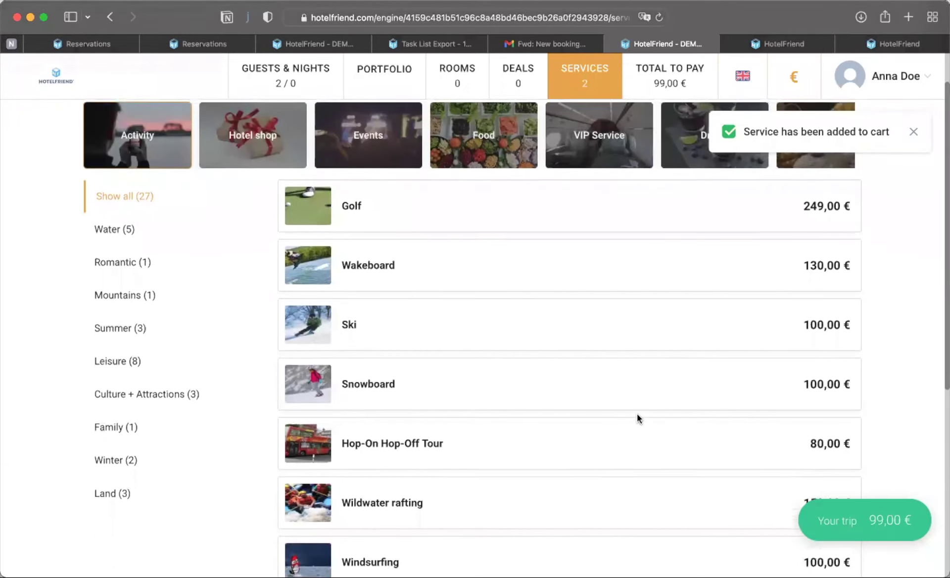
pyautogui.scroll(1, 637, 418)
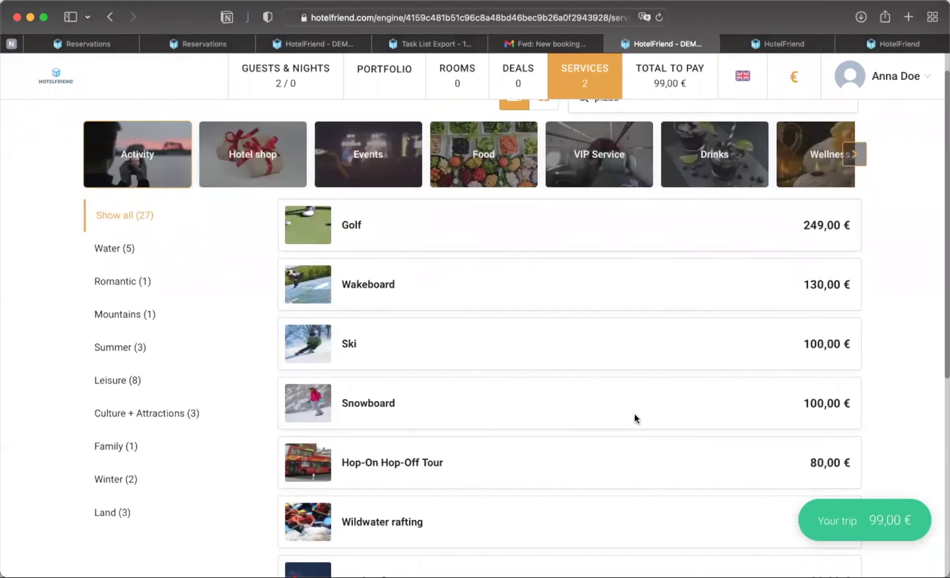
pyautogui.scroll(-5, 633, 414)
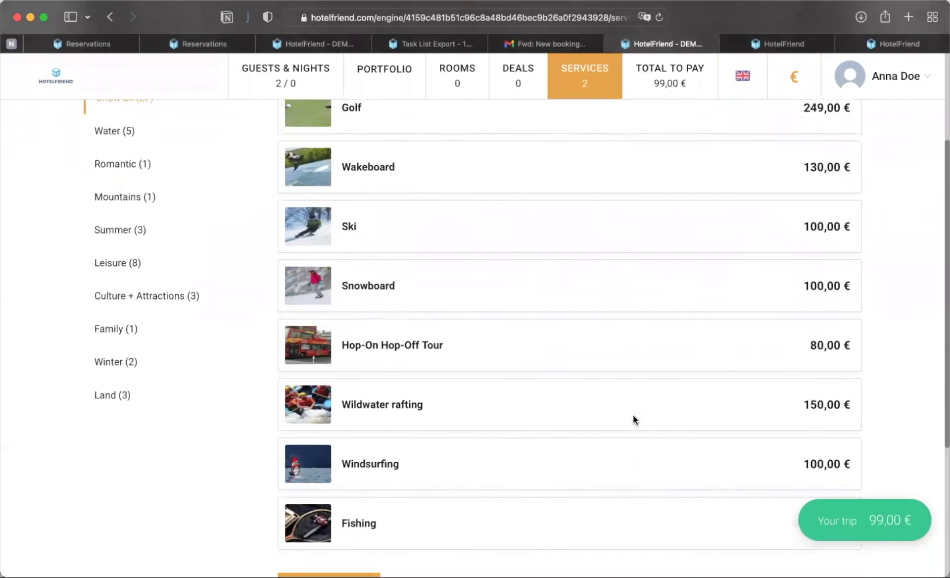
pyautogui.scroll(2, 633, 418)
pyautogui.scroll(4, 435, 165)
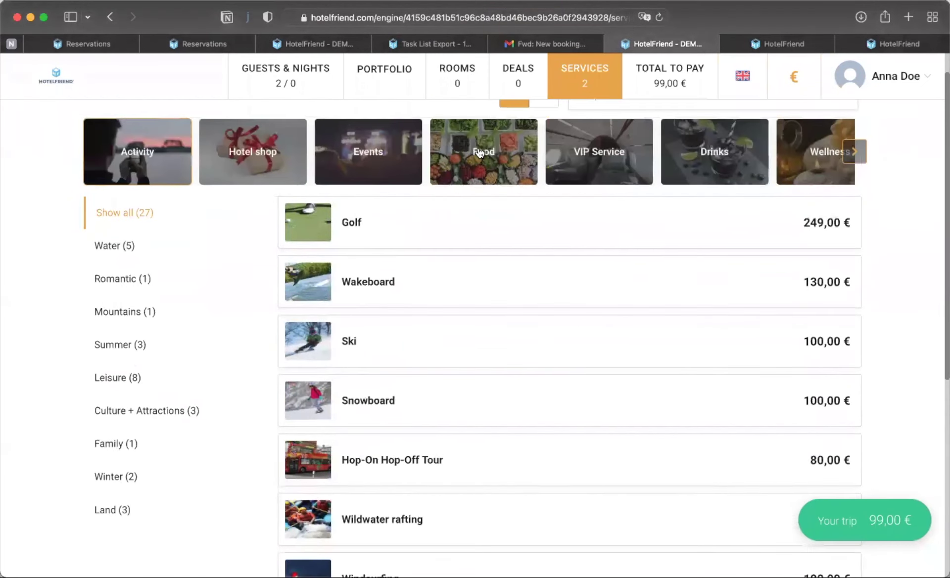
pyautogui.click(479, 152)
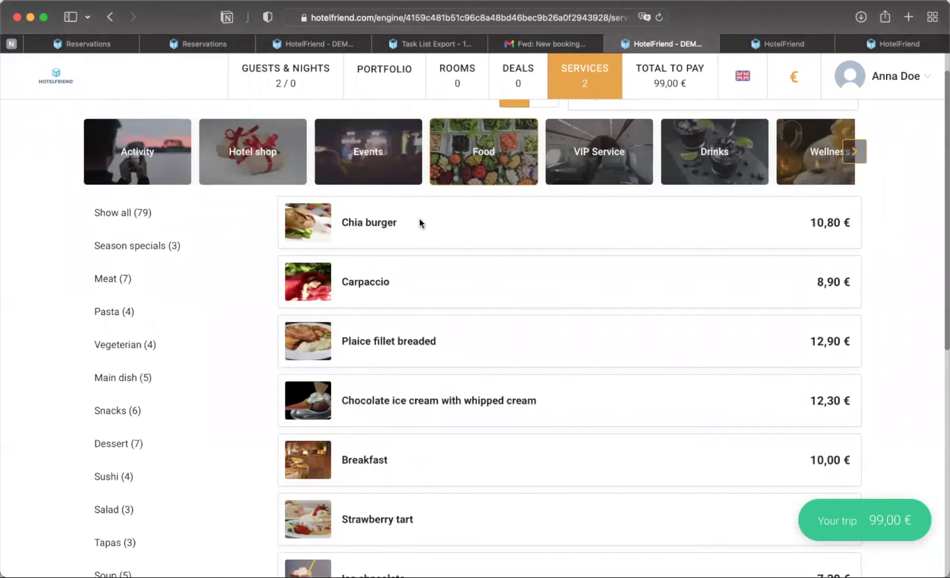
pyautogui.click(419, 223)
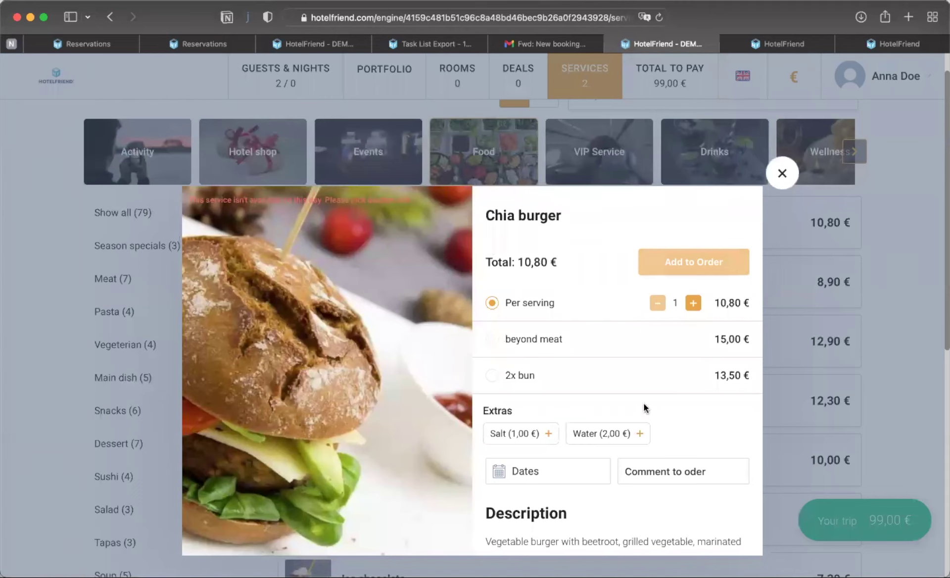
# - Date the Chia burger 28 June, add the Salt extra, and add it to the order
pyautogui.click(525, 471)
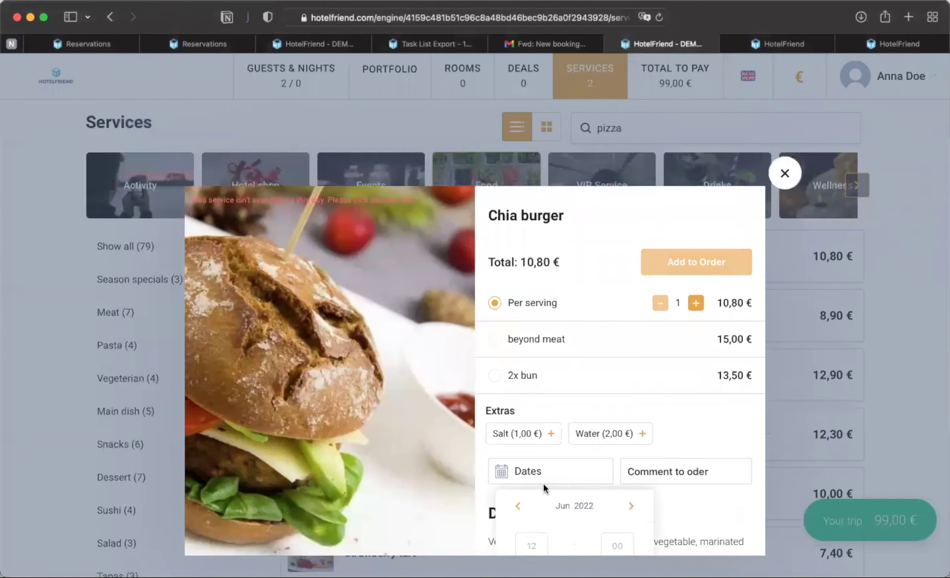
pyautogui.scroll(-3, 557, 495)
pyautogui.click(515, 522)
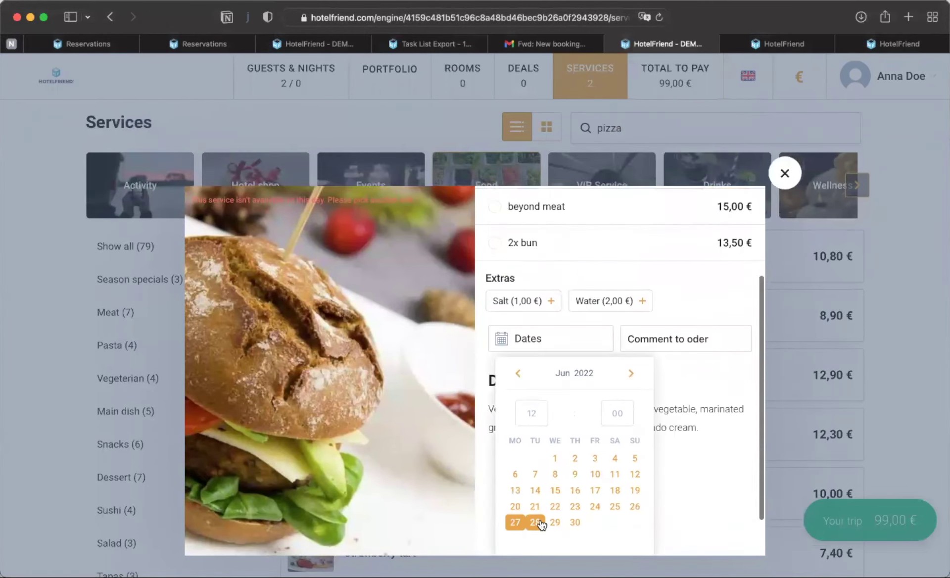
pyautogui.click(535, 522)
pyautogui.scroll(-2, 589, 524)
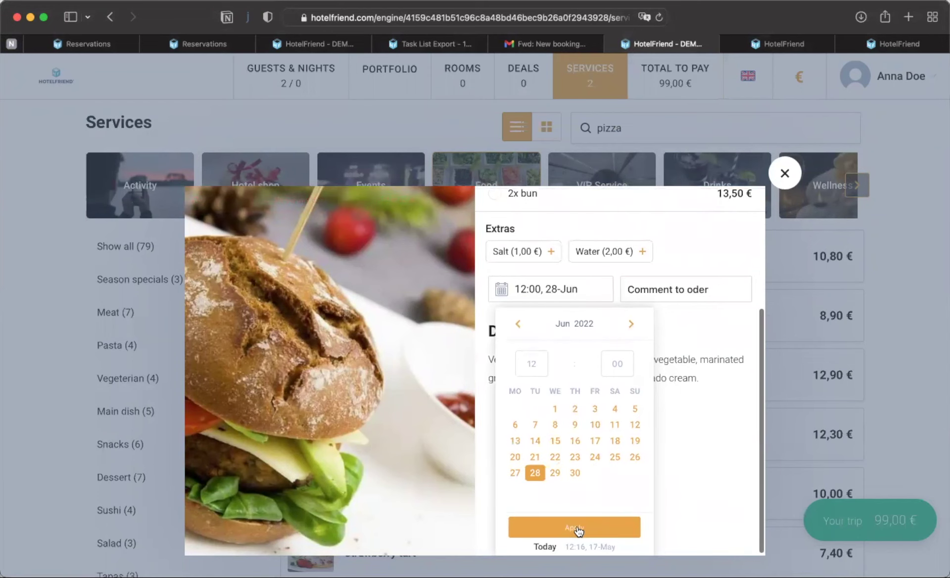
pyautogui.click(579, 530)
pyautogui.click(548, 413)
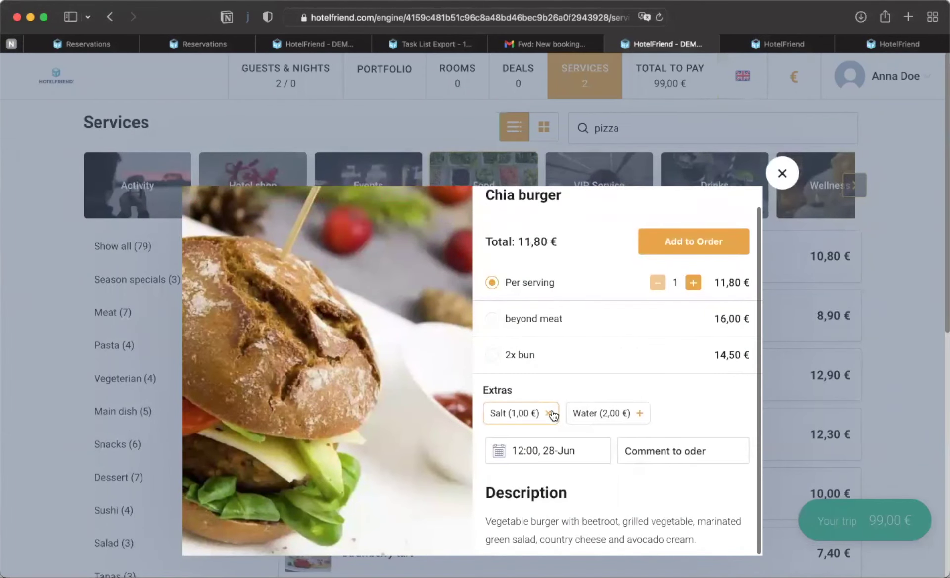
pyautogui.click(686, 242)
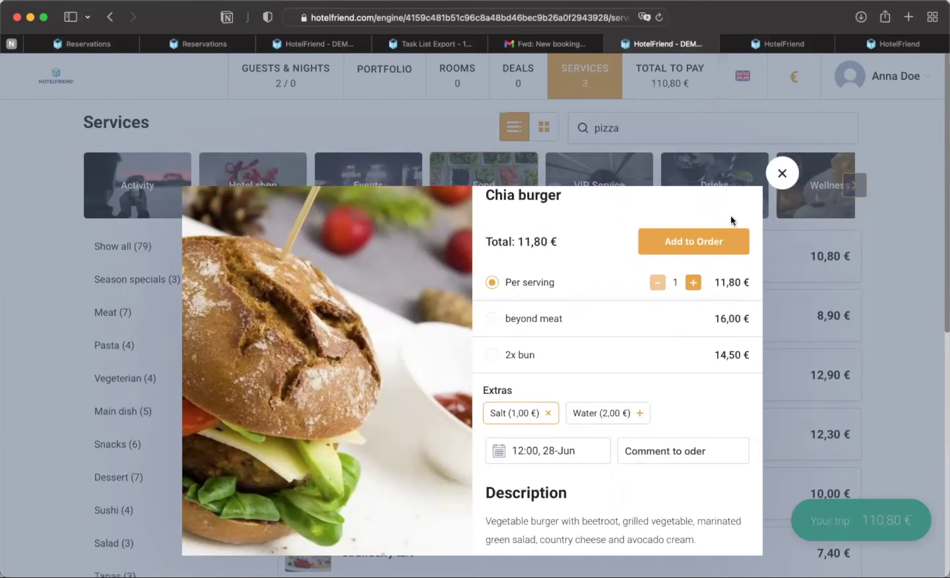
pyautogui.click(782, 174)
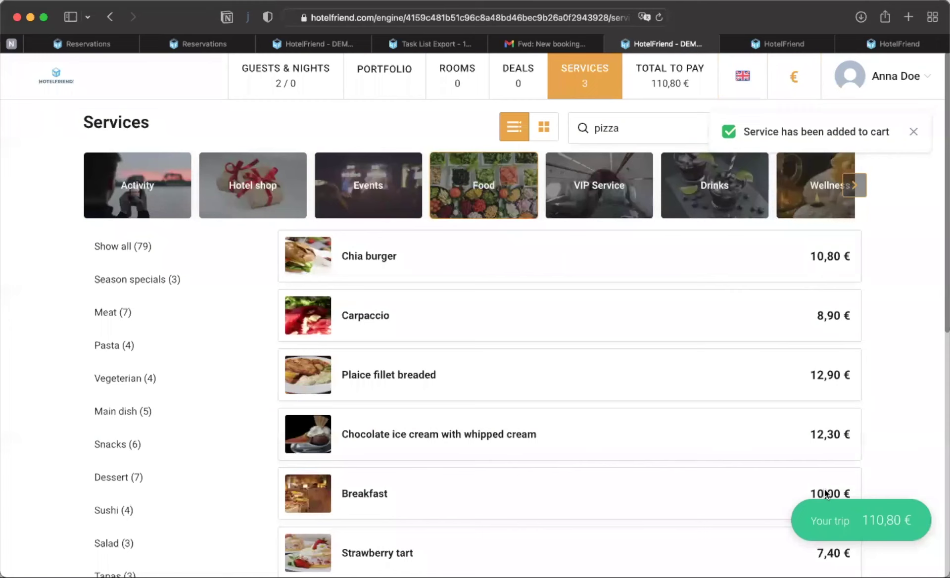
# - Review the three services totalling 110,80 € in Your trip and go to checkout
pyautogui.click(864, 530)
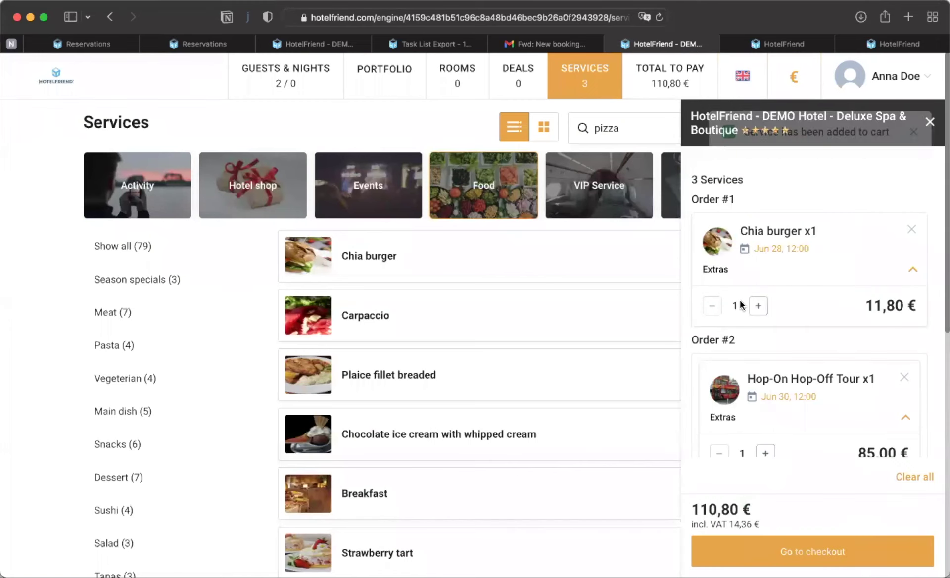
pyautogui.scroll(-1, 741, 304)
pyautogui.scroll(1, 741, 304)
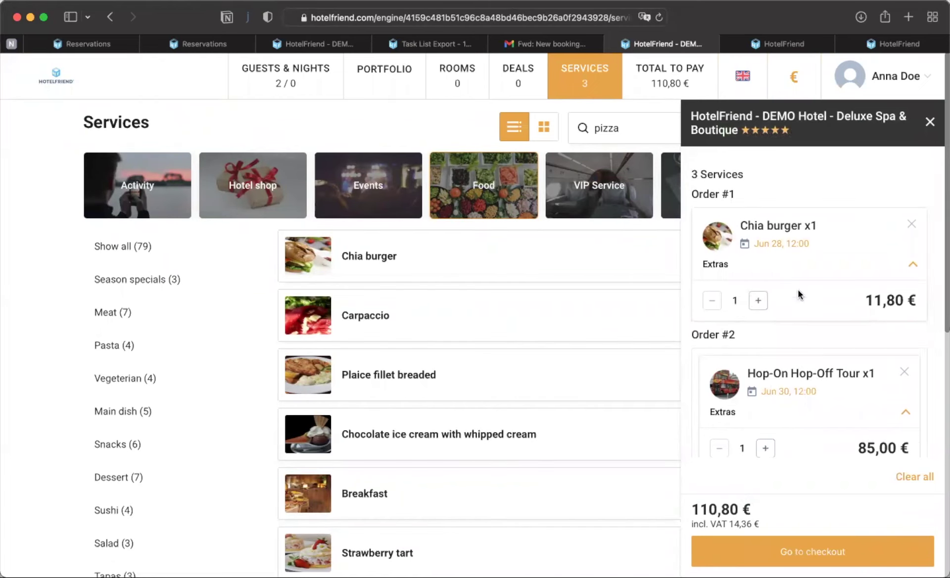
pyautogui.scroll(-5, 798, 292)
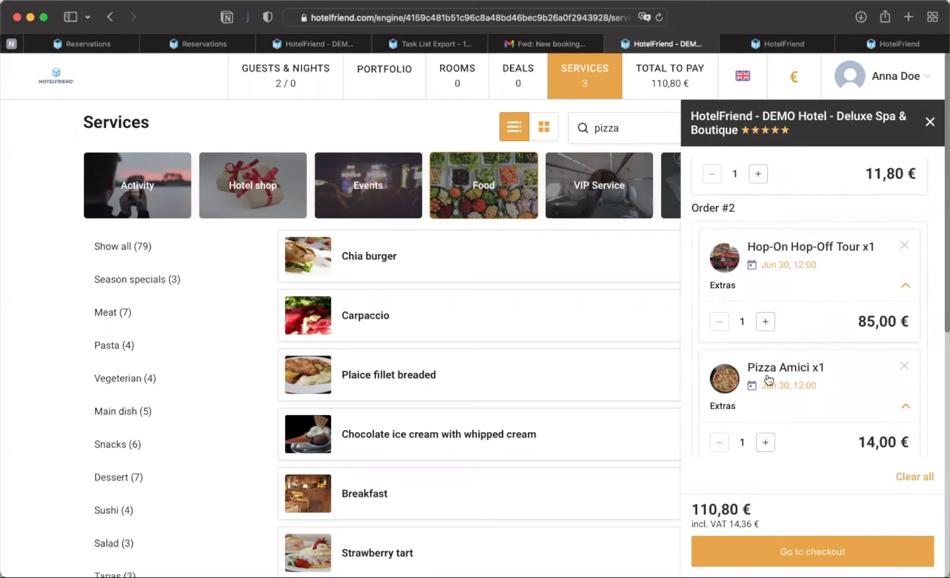
pyautogui.scroll(-1, 768, 380)
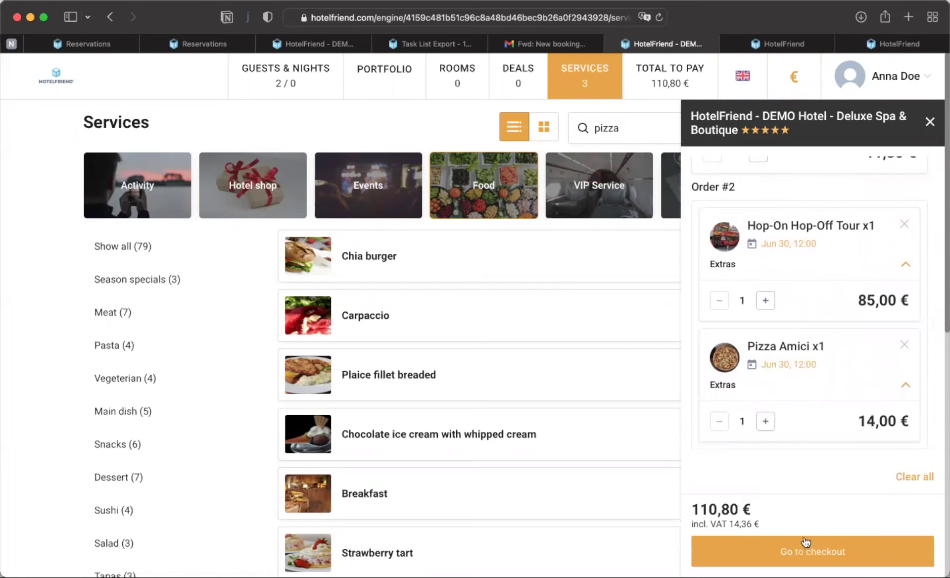
pyautogui.click(808, 552)
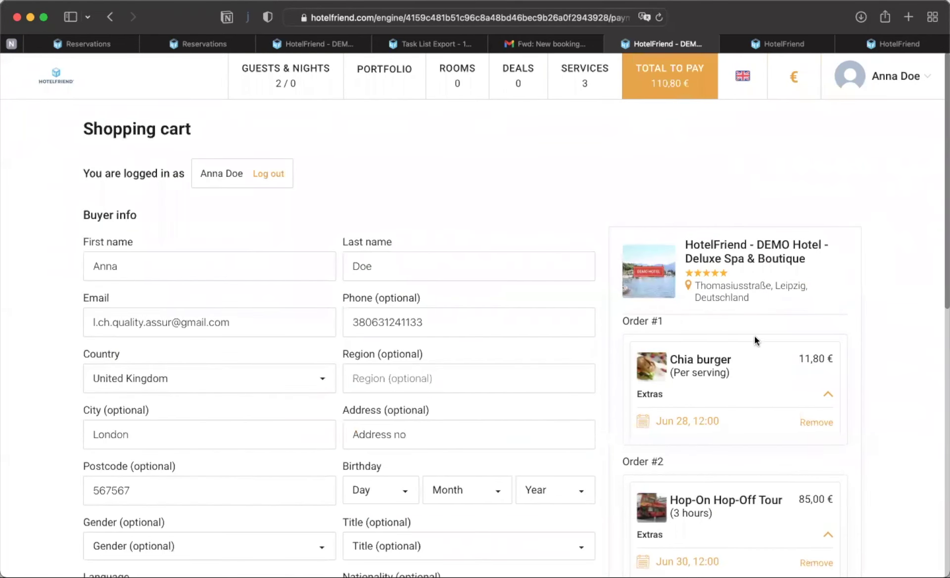
# - Check the extras of the Chia burger, Hop-On Hop-Off Tour and Pizza Amici
pyautogui.scroll(-3, 860, 204)
pyautogui.scroll(-2, 860, 205)
pyautogui.click(827, 224)
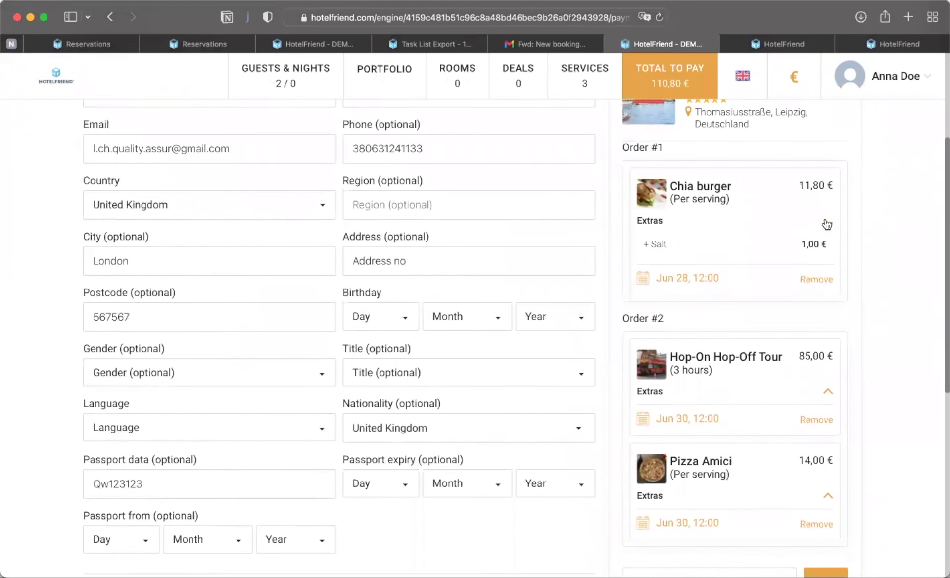
pyautogui.click(827, 224)
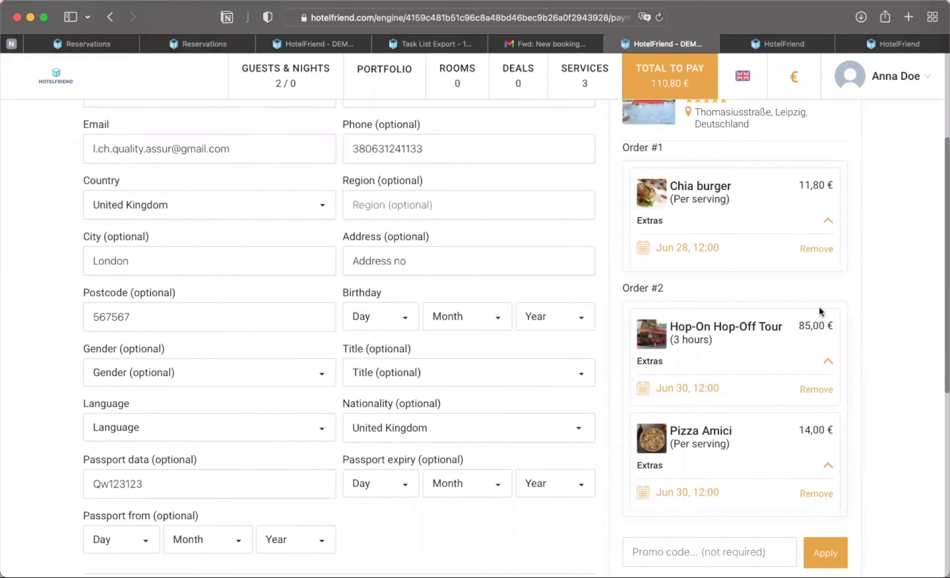
pyautogui.click(828, 363)
pyautogui.click(830, 363)
pyautogui.scroll(-2, 831, 366)
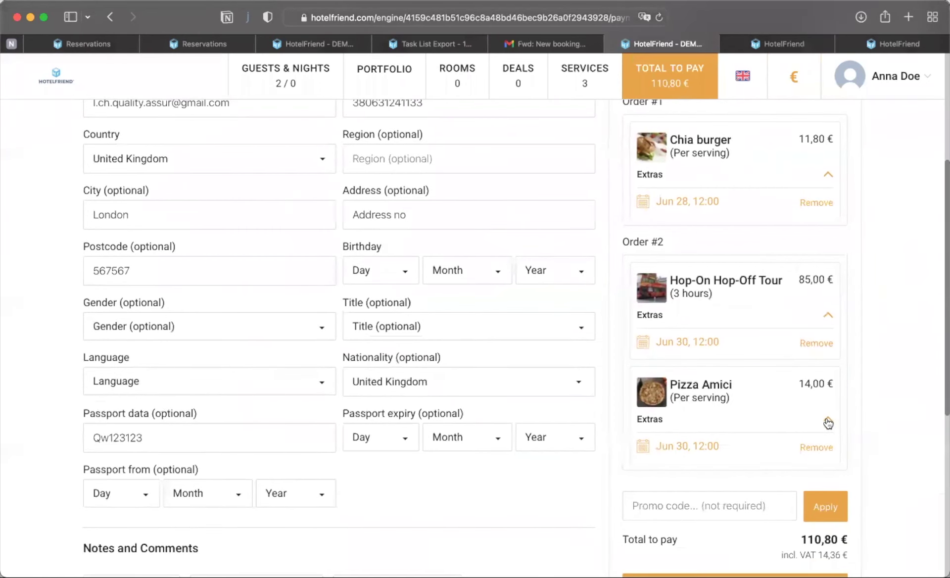
pyautogui.click(827, 422)
pyautogui.click(827, 422)
pyautogui.scroll(-5, 827, 422)
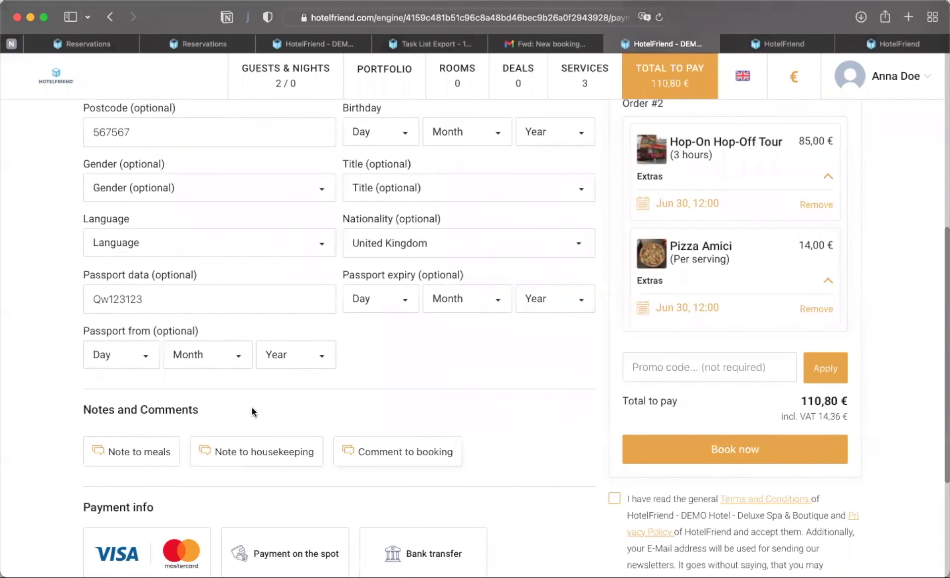
# - Choose payment on the spot and set the birthday to 3 March 1992
pyautogui.click(273, 542)
pyautogui.scroll(3, 448, 352)
pyautogui.click(576, 267)
pyautogui.scroll(-10, 539, 438)
pyautogui.click(541, 442)
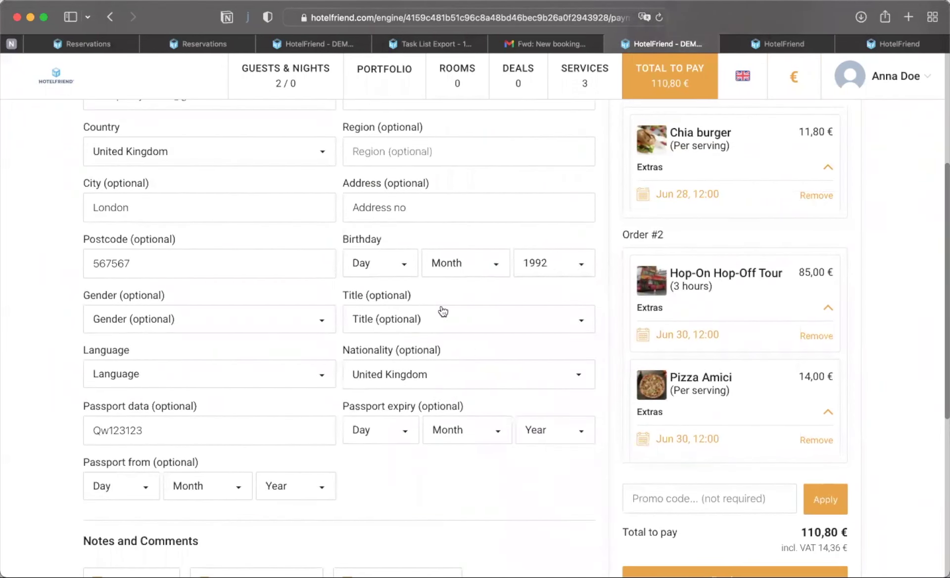
pyautogui.click(436, 264)
pyautogui.click(448, 361)
pyautogui.click(397, 276)
pyautogui.click(386, 361)
# - Set the language to en, accept the terms, and submit with Book now
pyautogui.scroll(3, 383, 360)
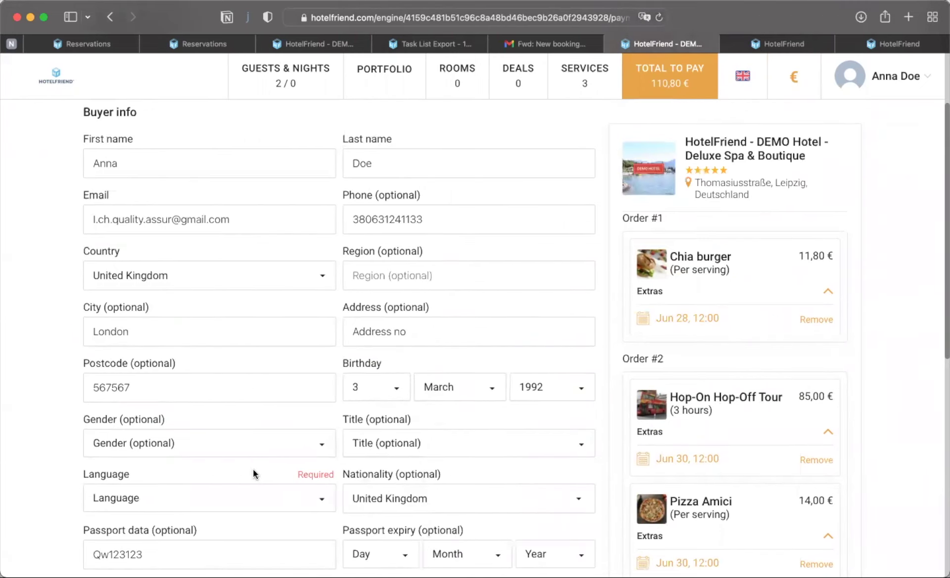
pyautogui.click(246, 495)
pyautogui.click(182, 533)
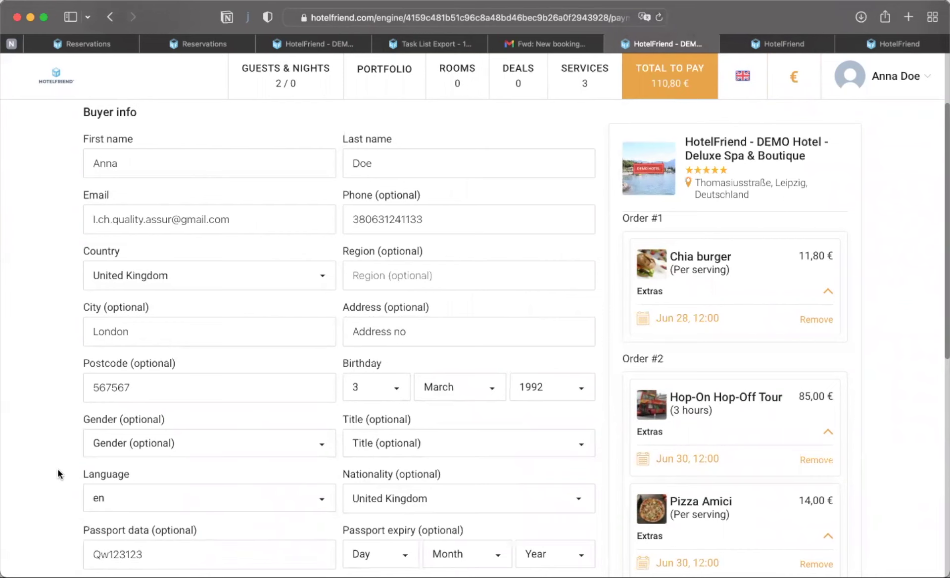
pyautogui.scroll(-5, 58, 474)
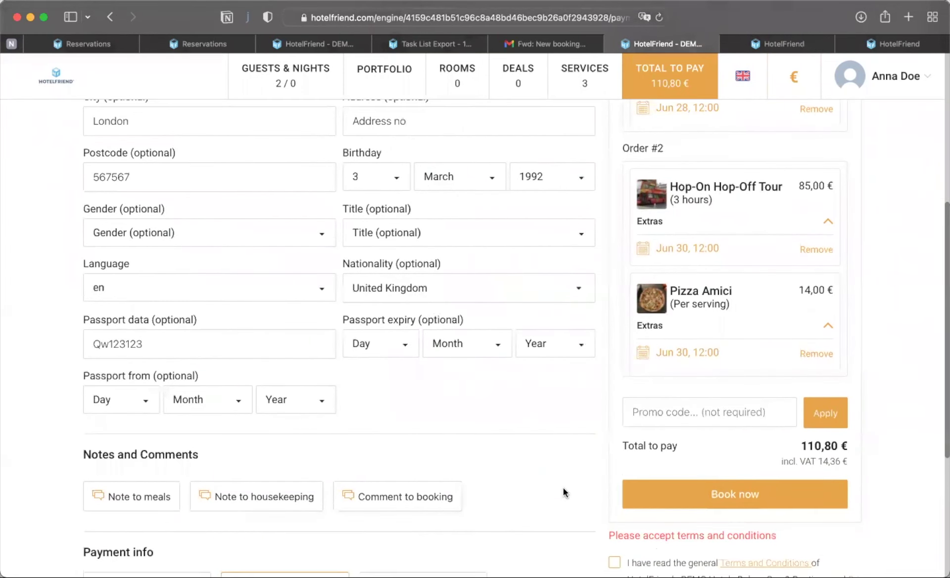
pyautogui.scroll(-2, 584, 484)
pyautogui.click(614, 467)
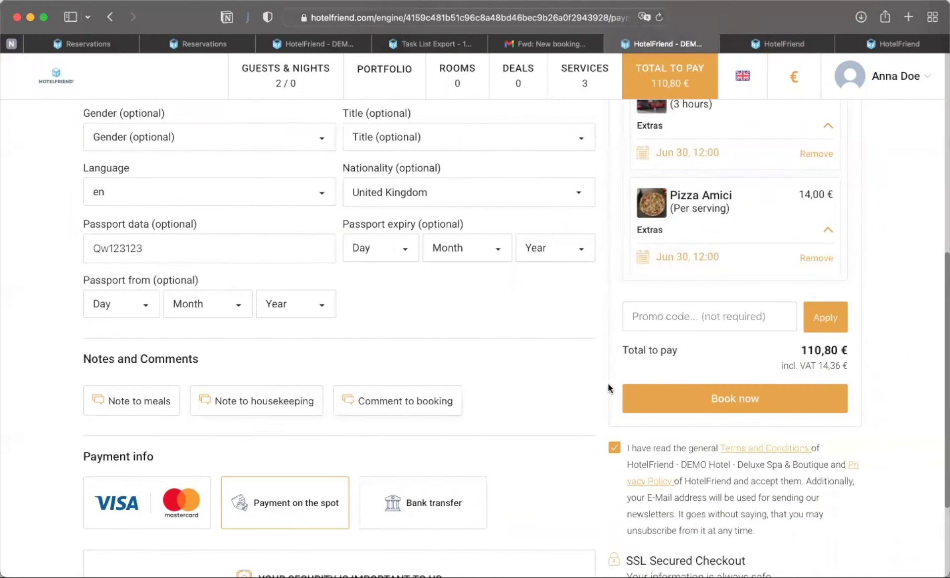
pyautogui.click(731, 397)
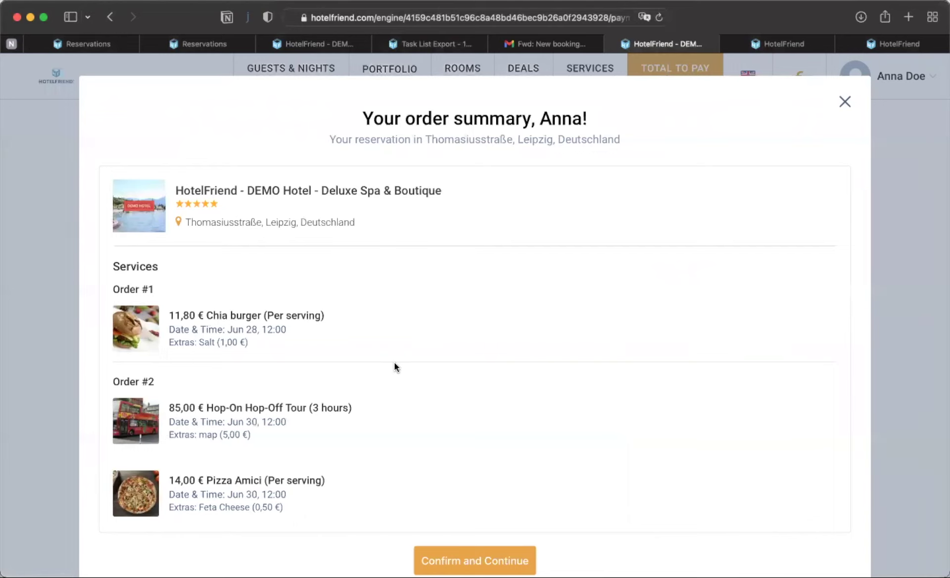
# - Confirm the three-service order and go to My Trips from the thank-you page
pyautogui.scroll(-2, 395, 364)
pyautogui.scroll(-1, 396, 376)
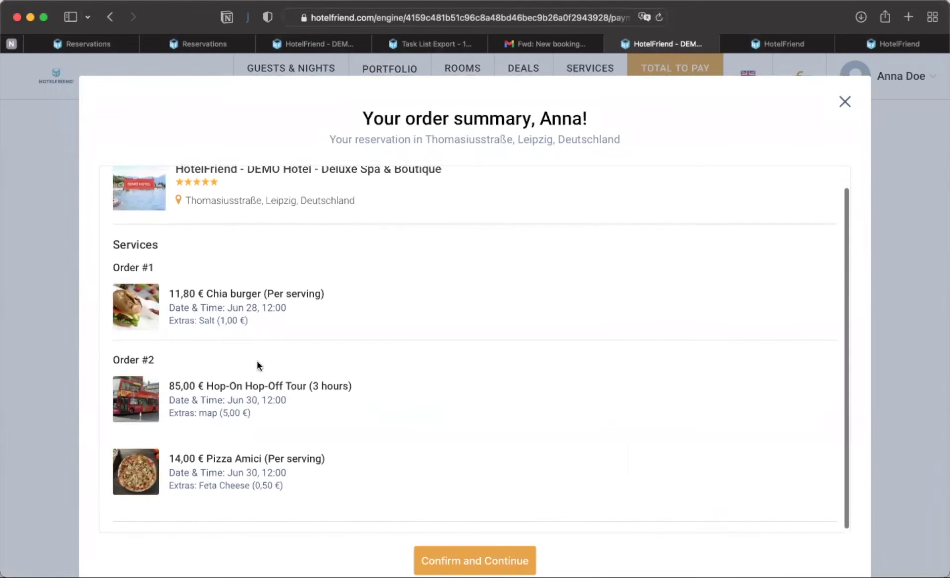
pyautogui.click(460, 549)
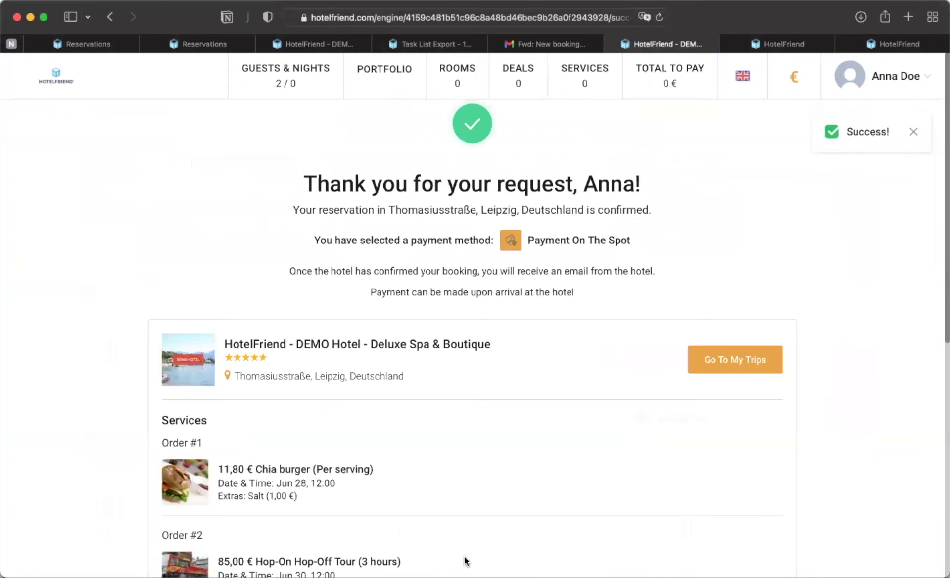
pyautogui.scroll(-3, 586, 438)
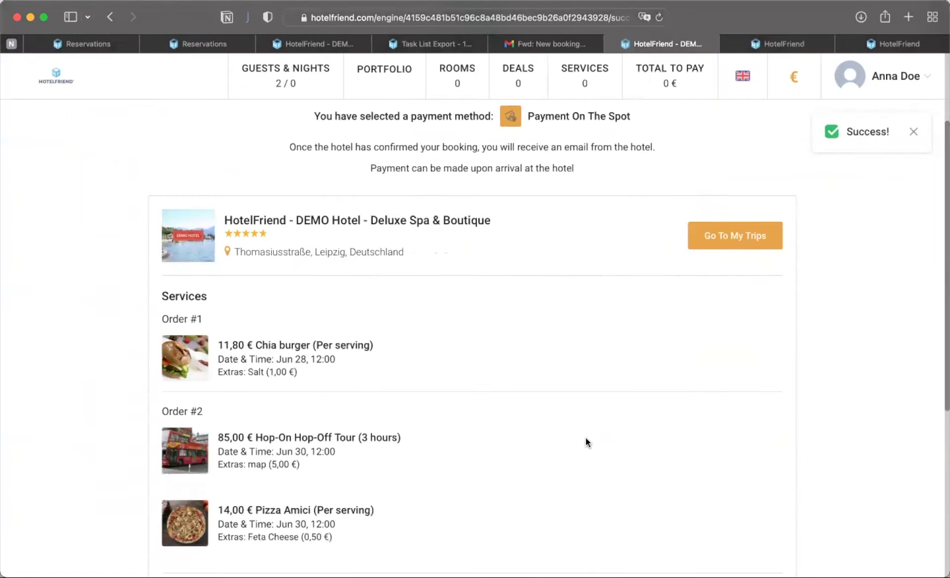
pyautogui.click(717, 233)
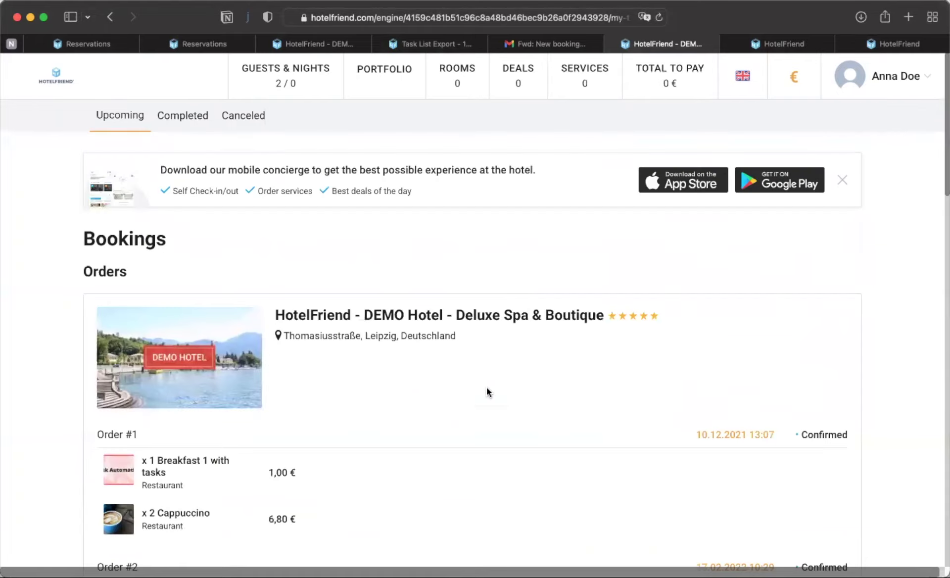
pyautogui.scroll(-6, 450, 430)
pyautogui.scroll(-8, 450, 430)
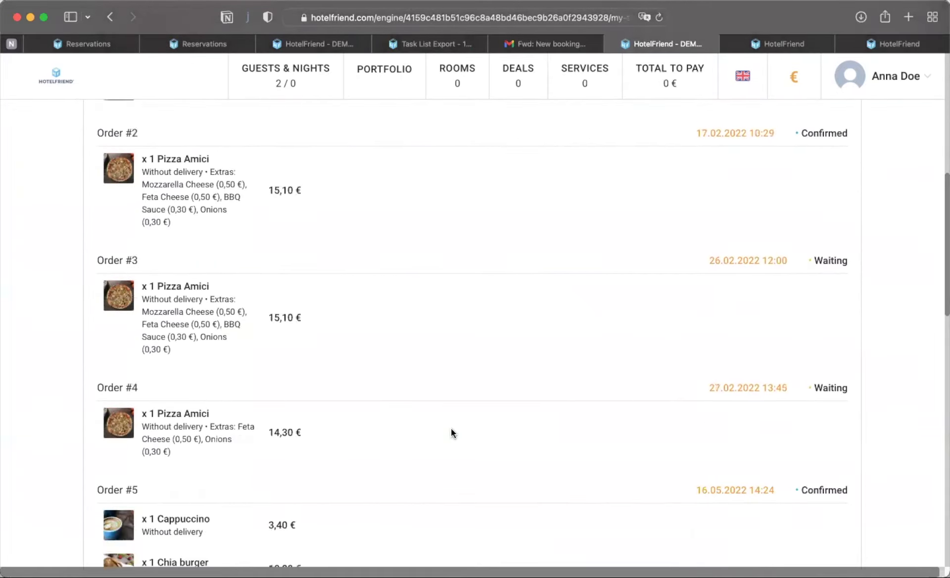
pyautogui.scroll(-12, 451, 430)
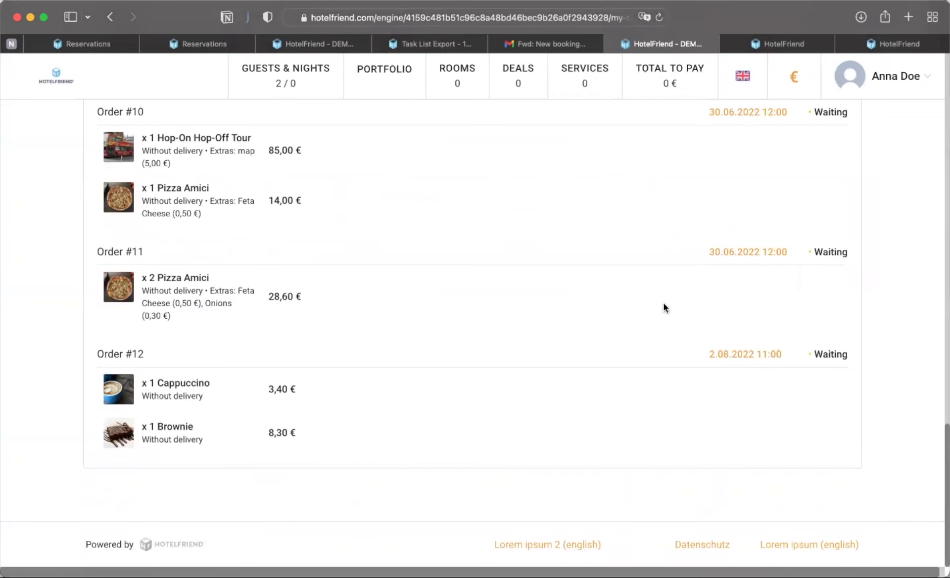
pyautogui.scroll(4, 663, 304)
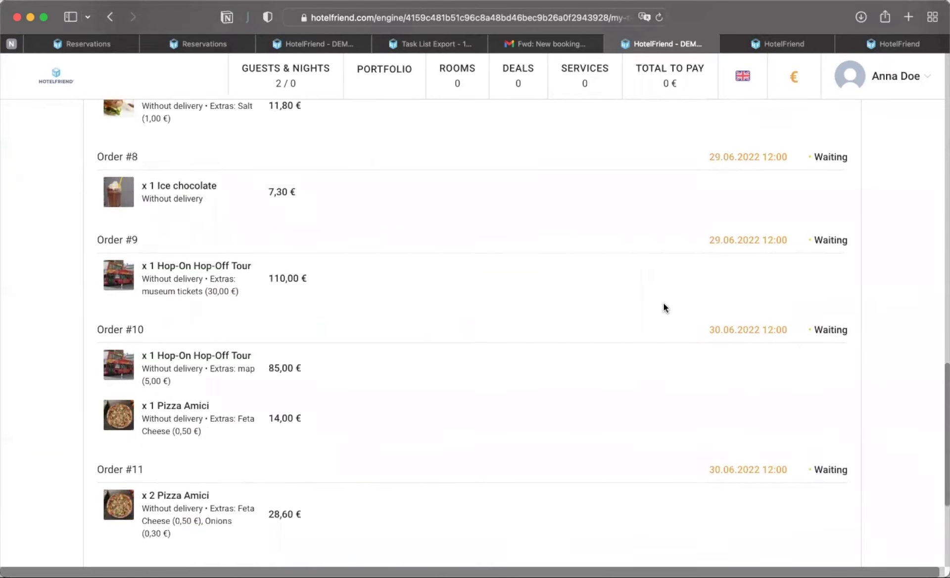
pyautogui.scroll(1, 664, 304)
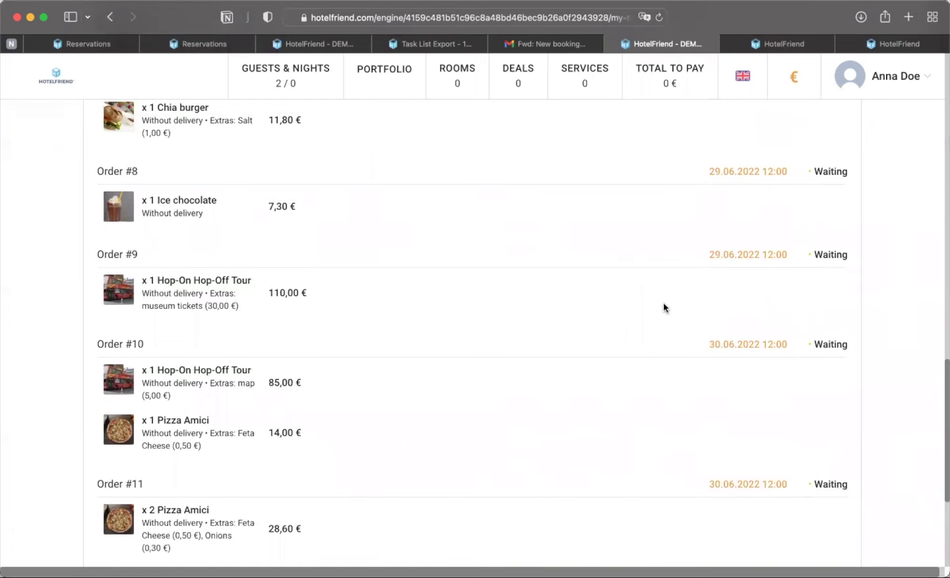
pyautogui.scroll(-2, 664, 307)
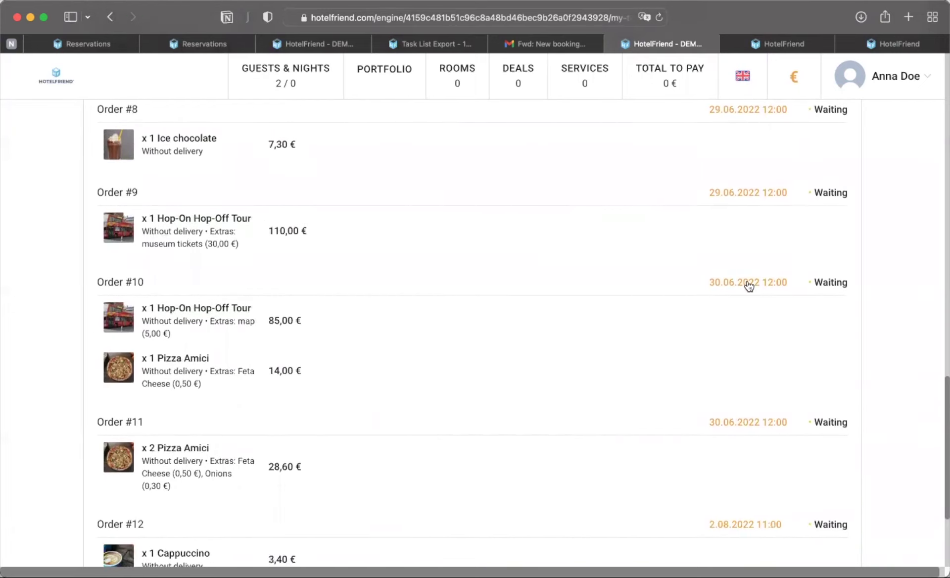
# - Change Order #10's date to the 31st and save, then scroll back to the top
pyautogui.click(749, 286)
pyautogui.click(774, 193)
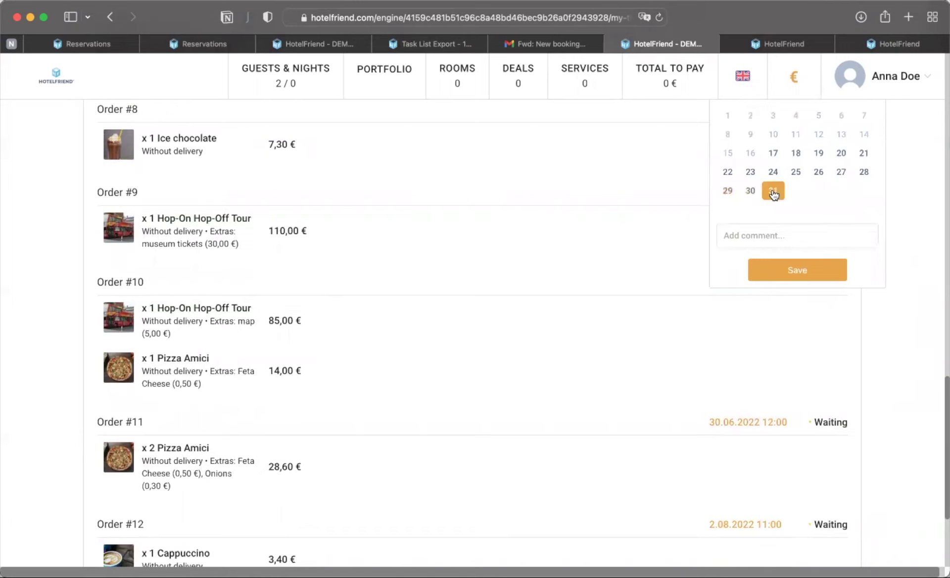
pyautogui.scroll(2, 774, 193)
pyautogui.click(789, 326)
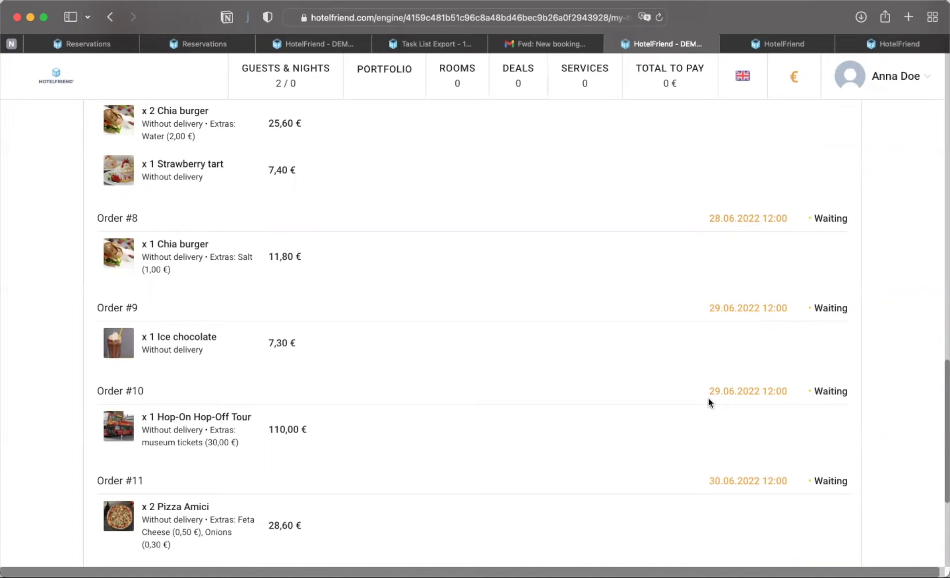
pyautogui.scroll(-5, 682, 451)
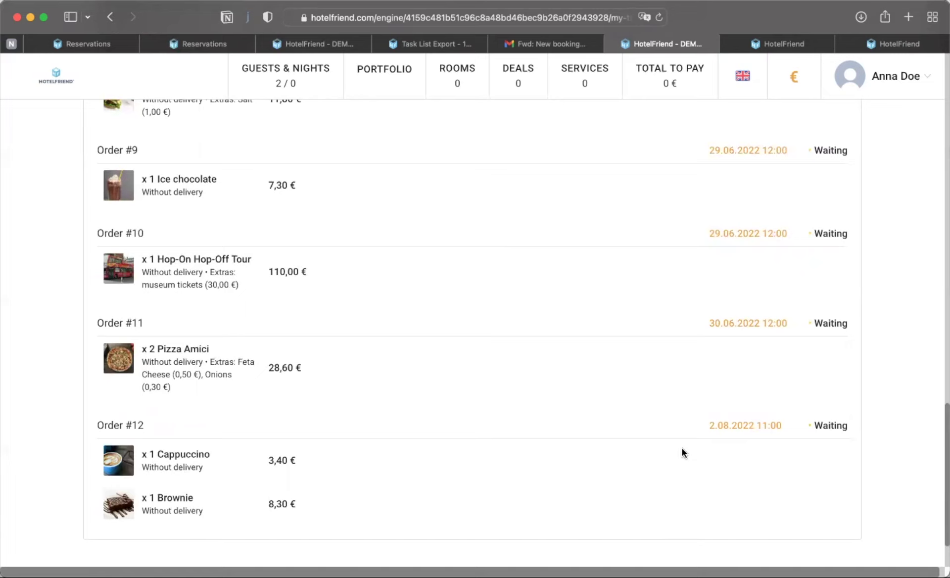
pyautogui.scroll(15, 581, 346)
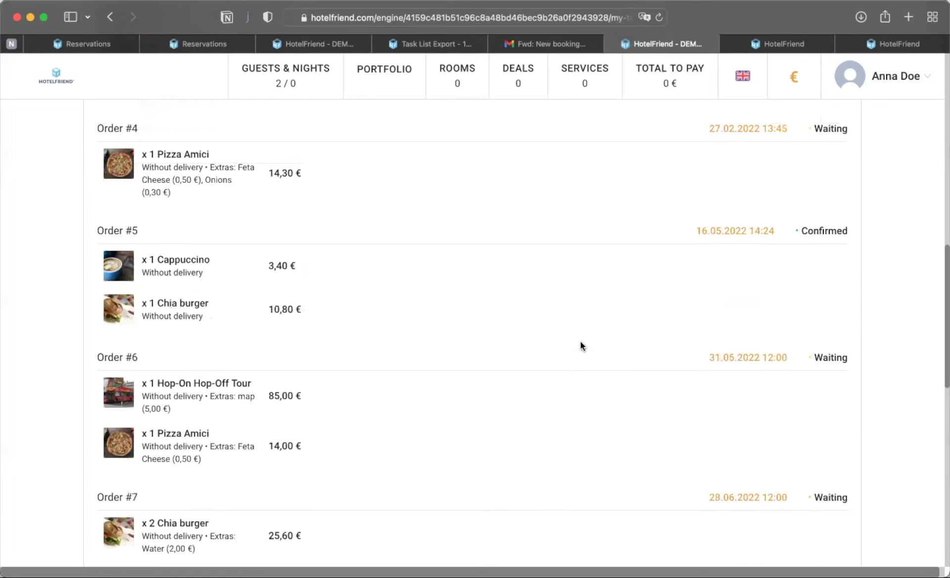
pyautogui.scroll(10, 580, 341)
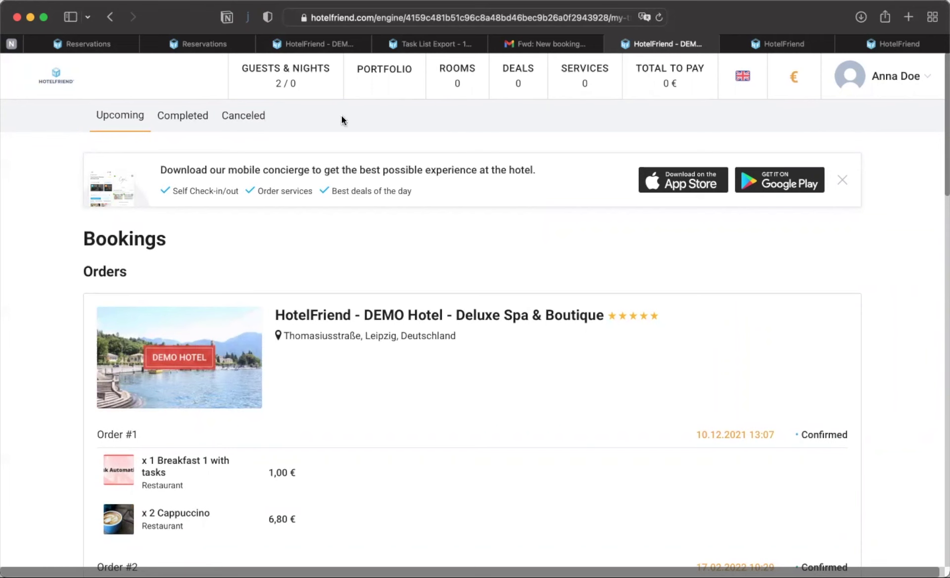
# - In the admin Reservations tab, expand Settings and open its General section
pyautogui.click(226, 42)
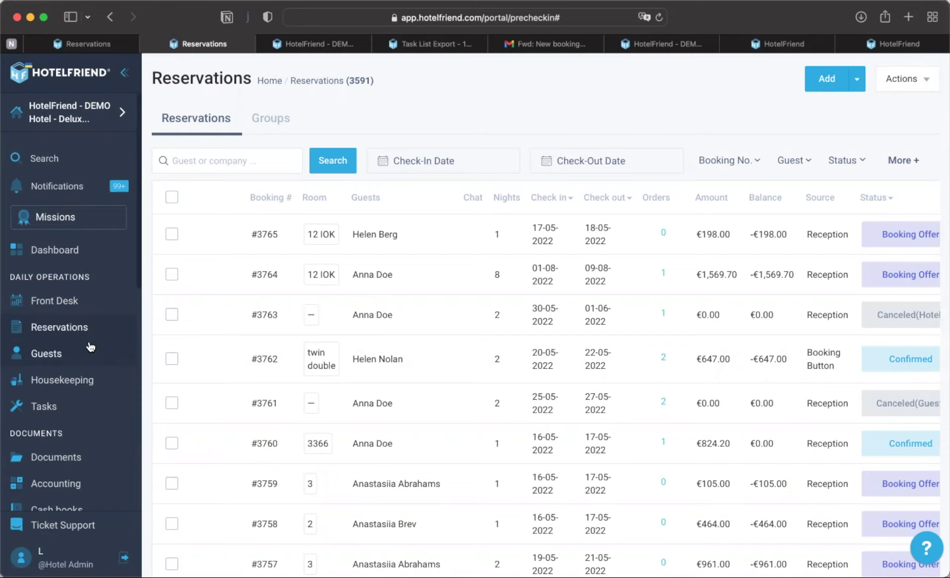
pyautogui.scroll(-7, 73, 404)
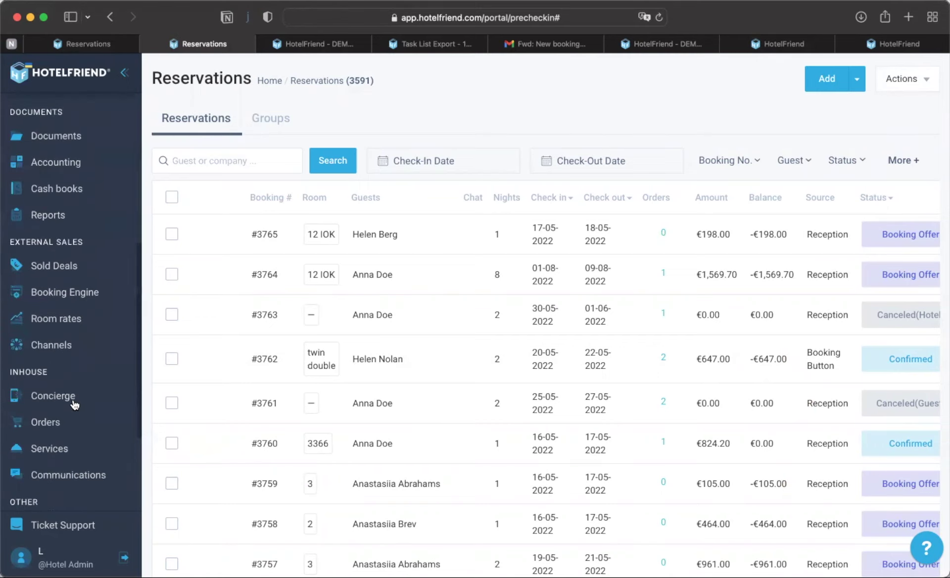
pyautogui.scroll(-3, 74, 404)
pyautogui.click(67, 371)
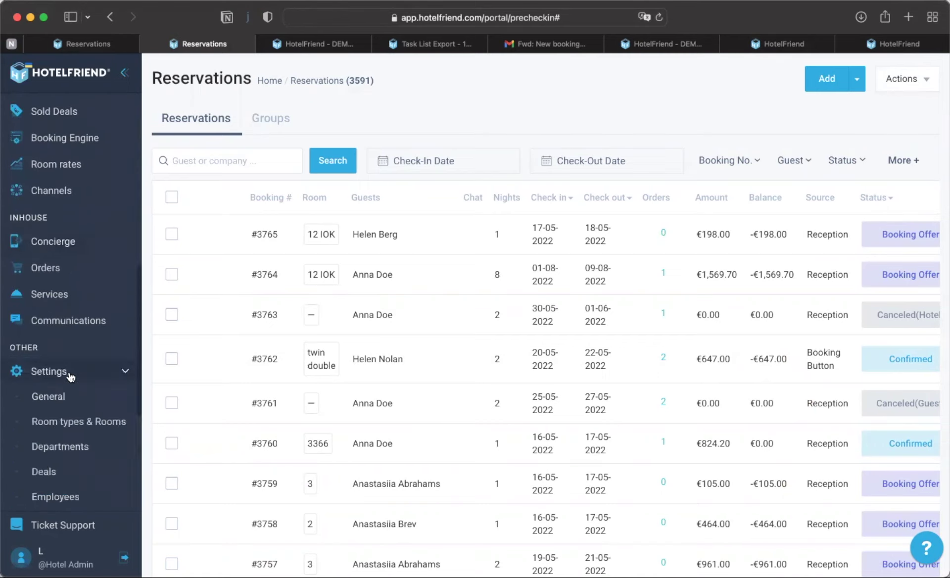
pyautogui.click(54, 396)
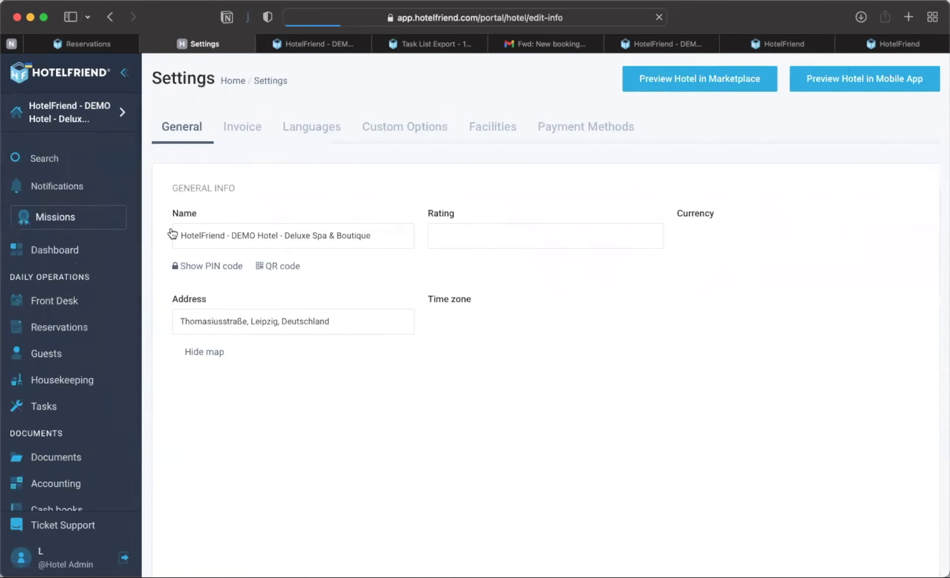
# - Turn off 'Display a header with information about the hotel' in the invoice settings and save
pyautogui.click(242, 128)
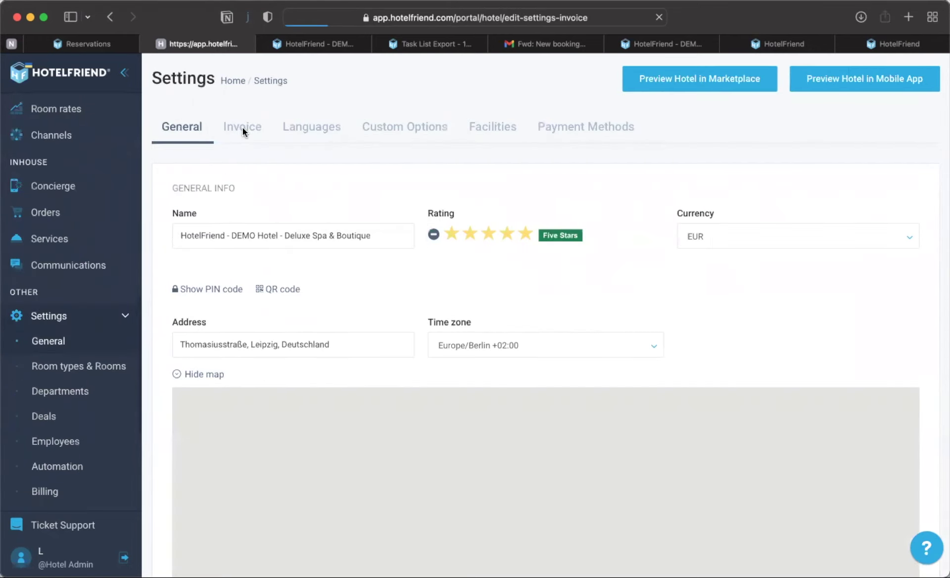
pyautogui.scroll(-3, 304, 429)
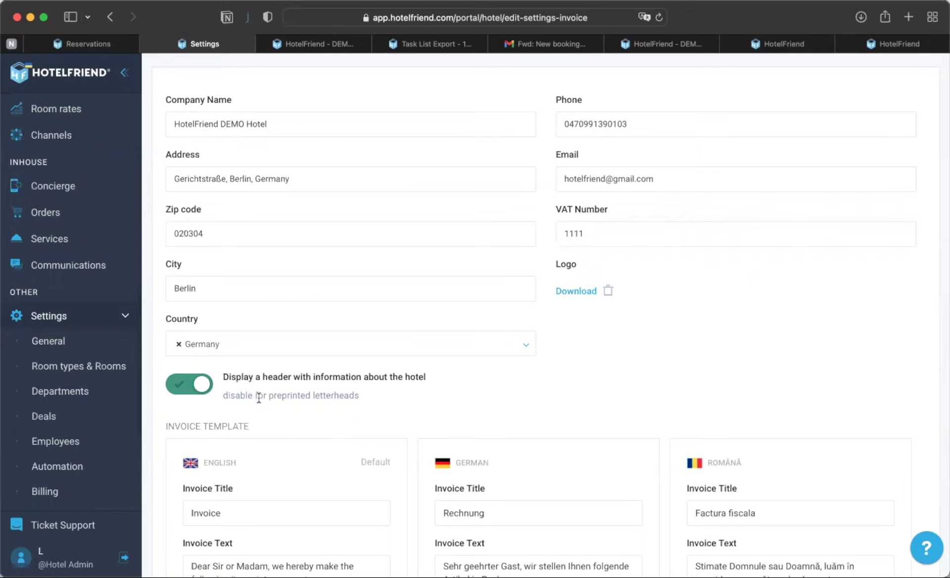
pyautogui.click(181, 390)
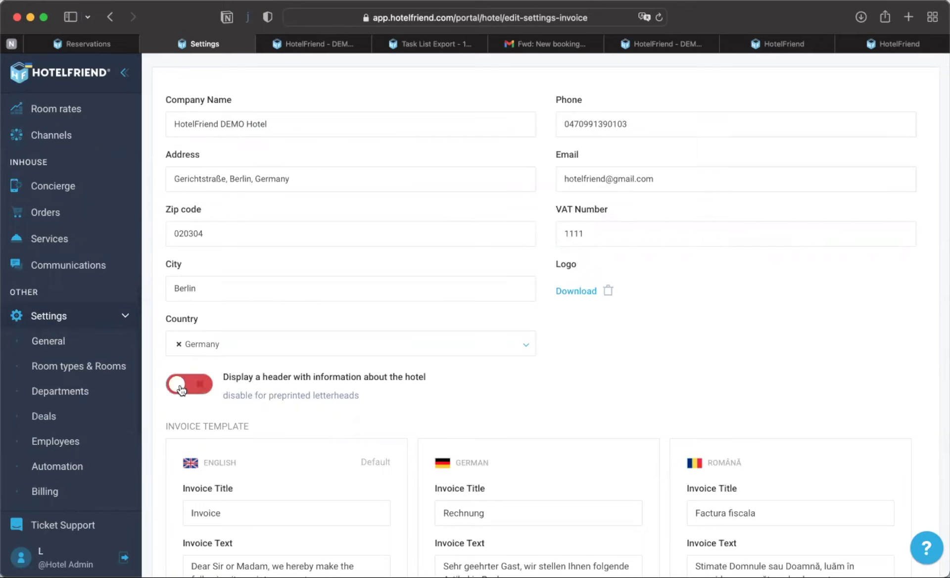
pyautogui.scroll(-10, 338, 390)
pyautogui.scroll(-5, 376, 426)
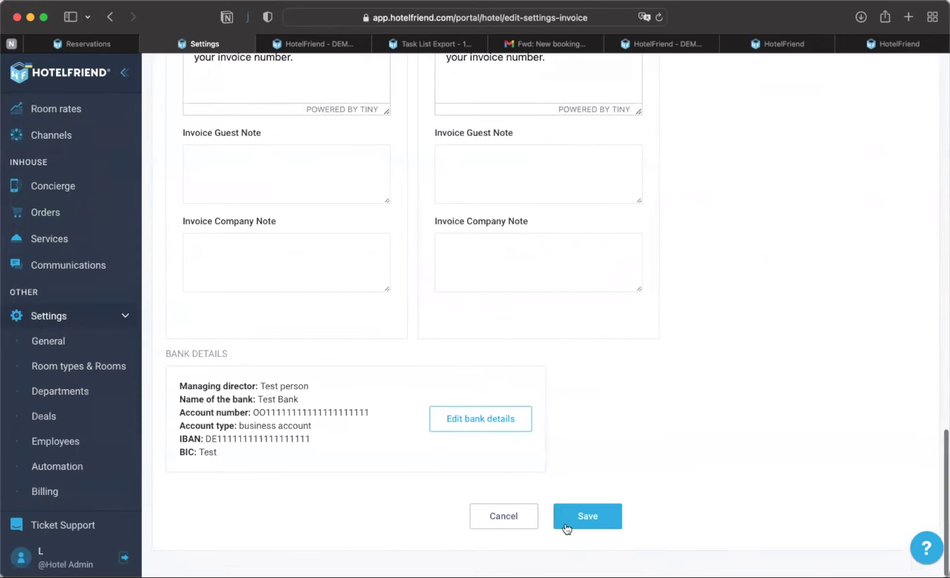
pyautogui.click(590, 516)
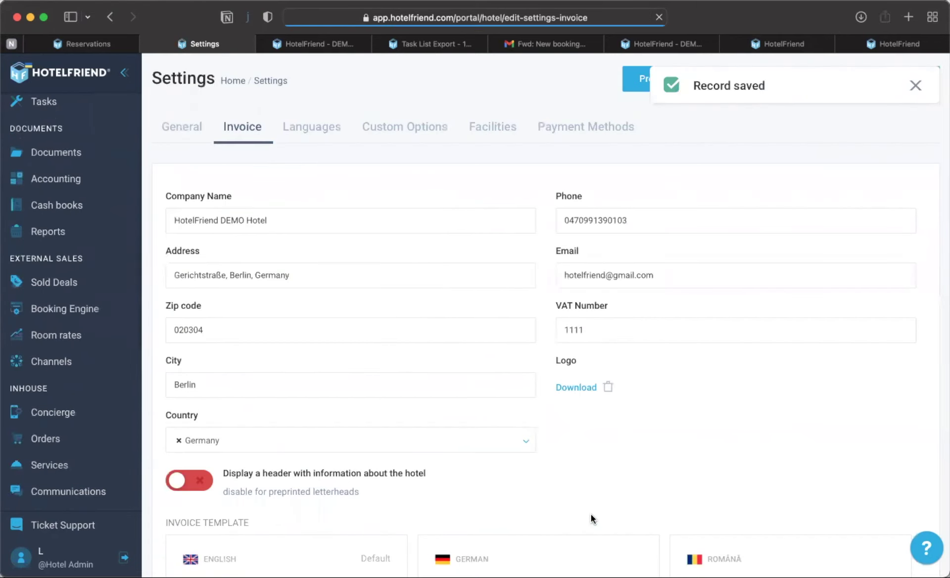
# - Return to the Reservations list
pyautogui.scroll(6, 98, 262)
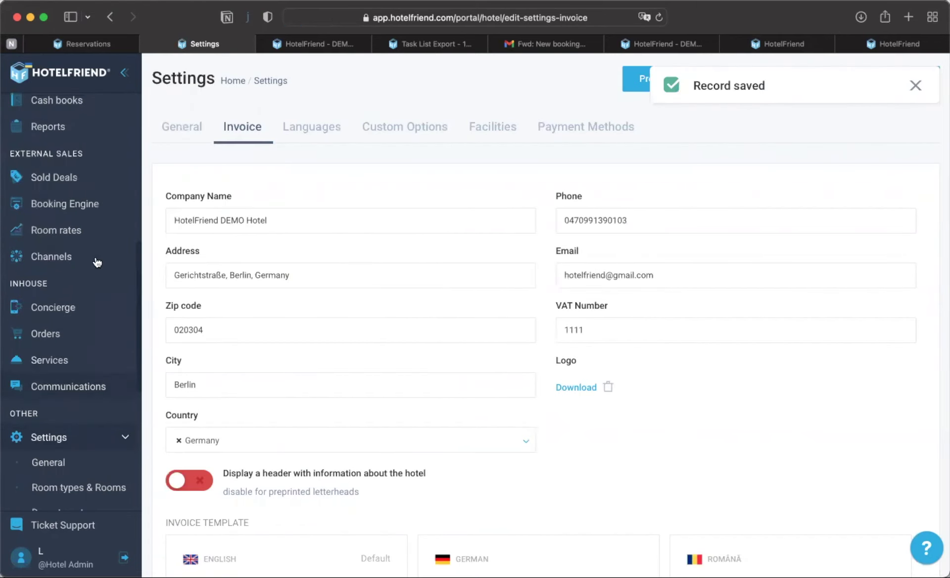
pyautogui.scroll(3, 93, 240)
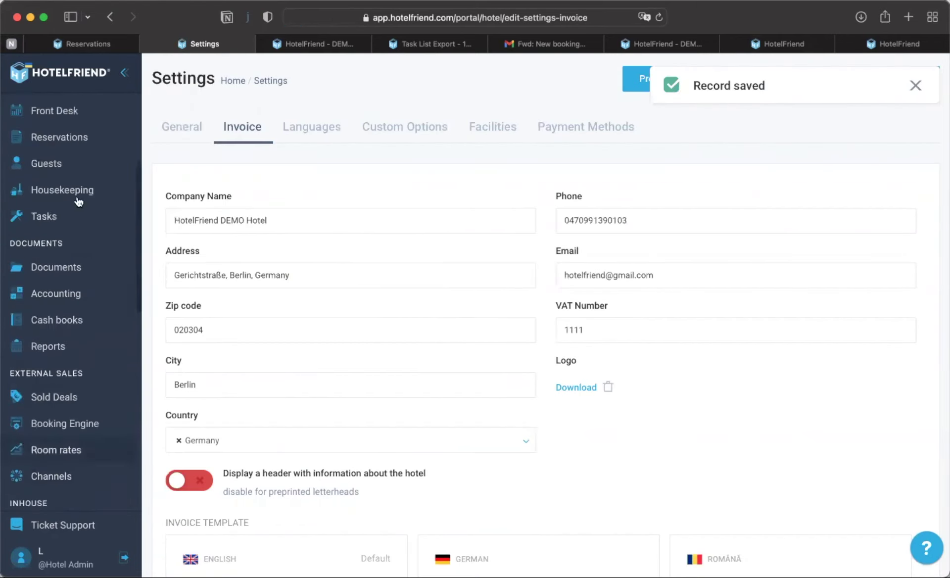
pyautogui.click(58, 138)
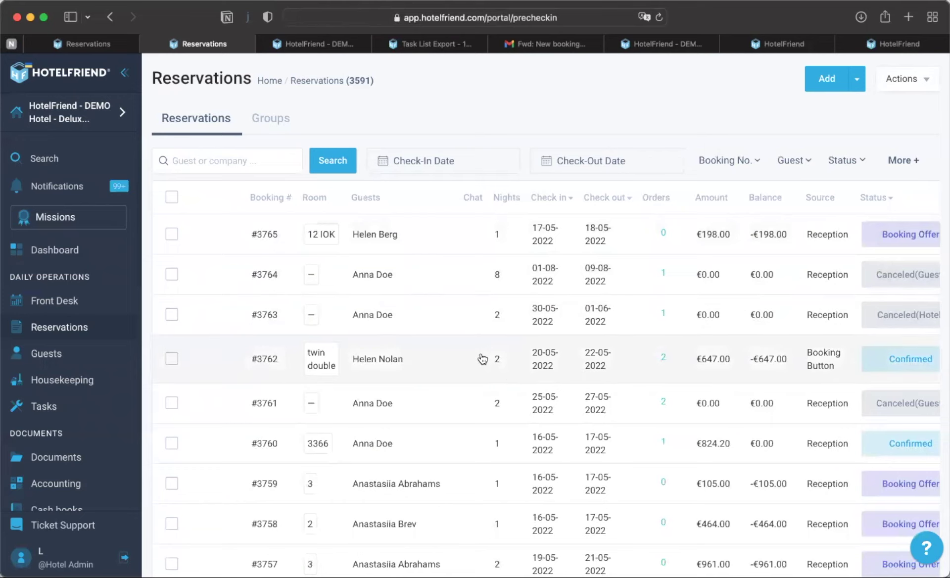
# - Create booking #3762's €647.00 invoice with rooms, tourism tax and services, and open it in a new tab
pyautogui.click(423, 358)
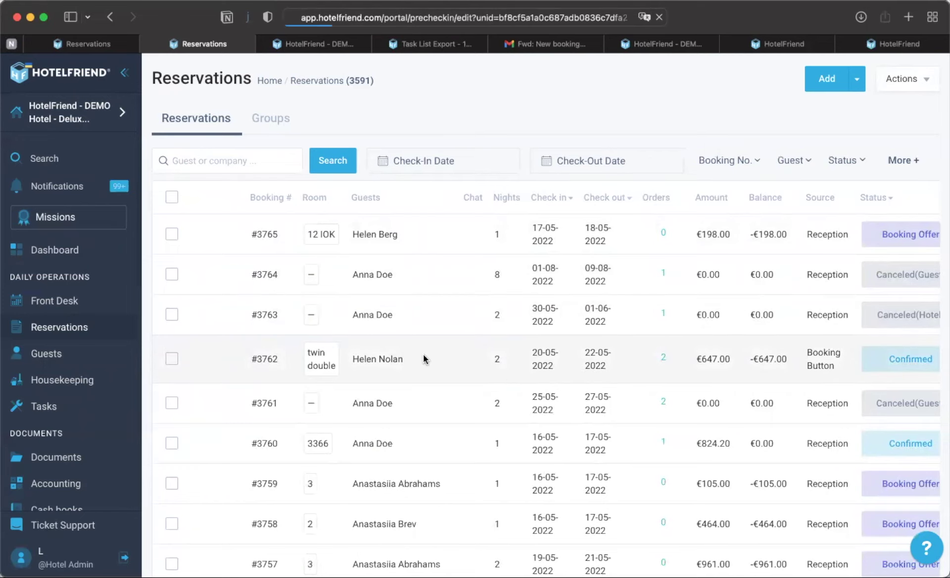
pyautogui.scroll(-10, 423, 354)
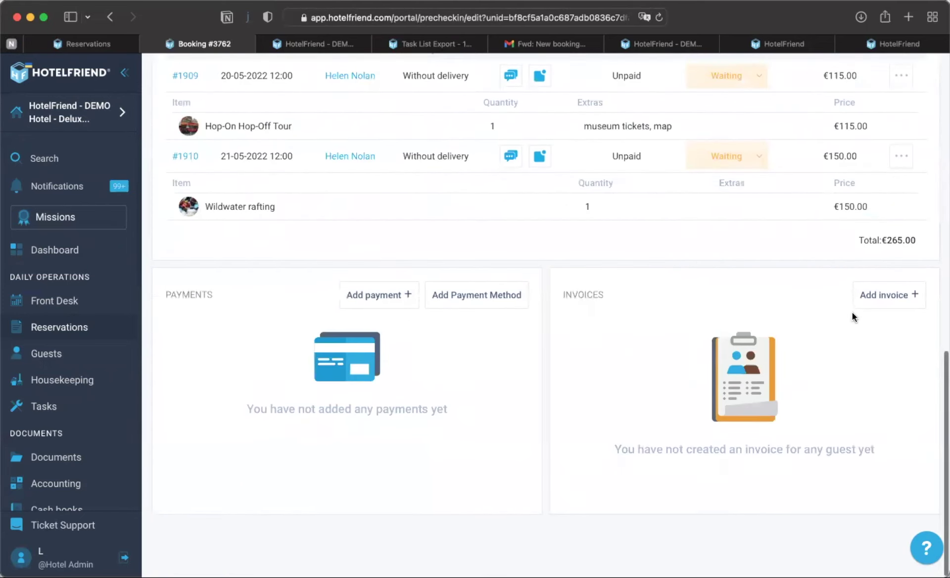
pyautogui.click(884, 297)
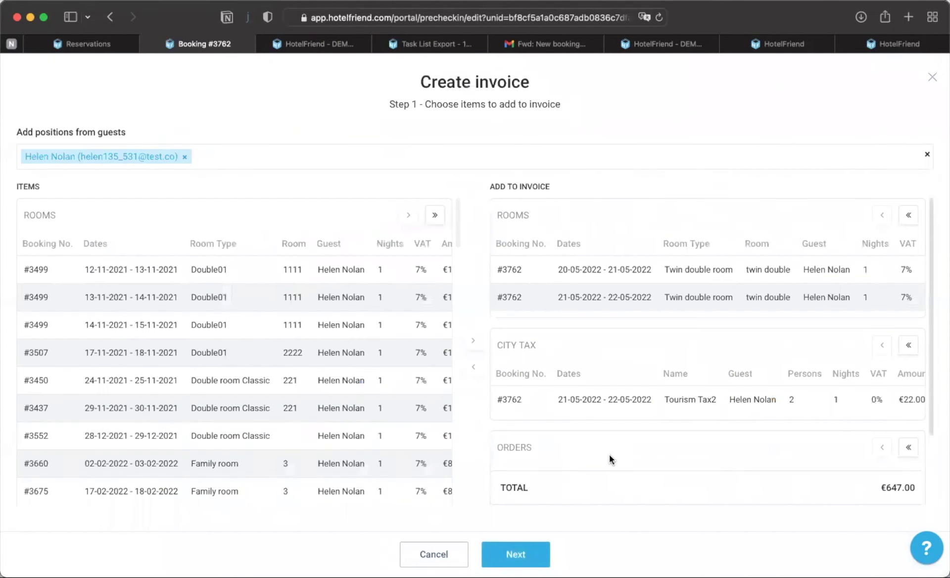
pyautogui.click(523, 548)
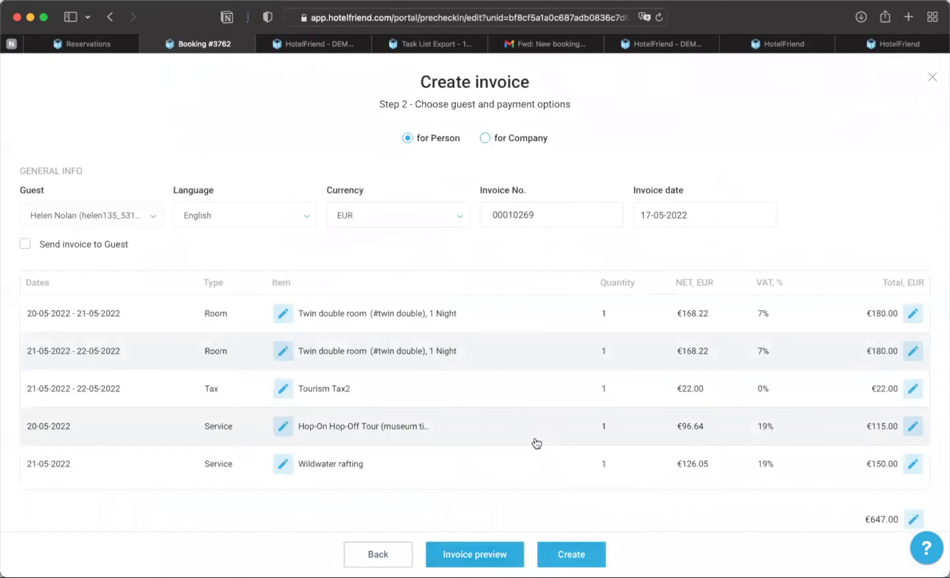
pyautogui.scroll(-3, 537, 443)
pyautogui.click(570, 554)
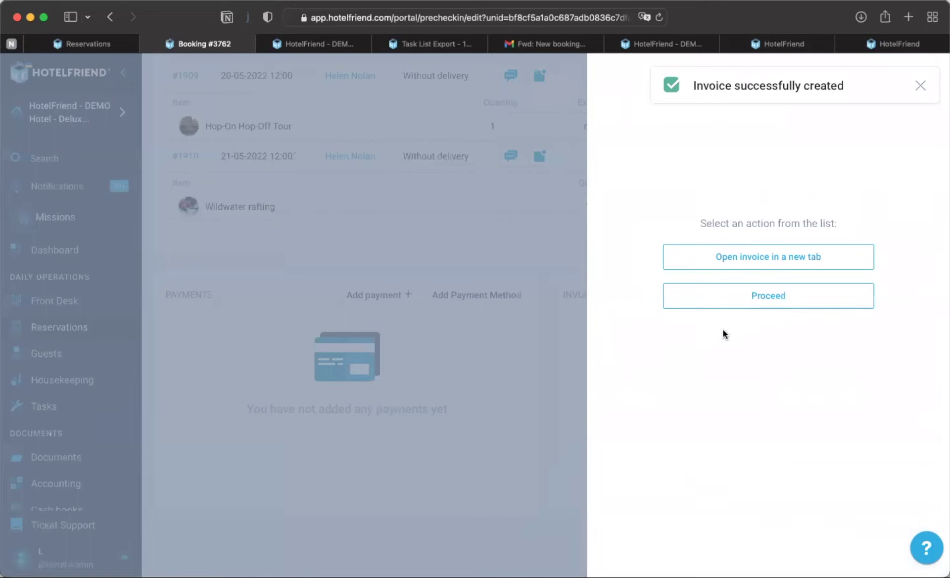
pyautogui.click(790, 263)
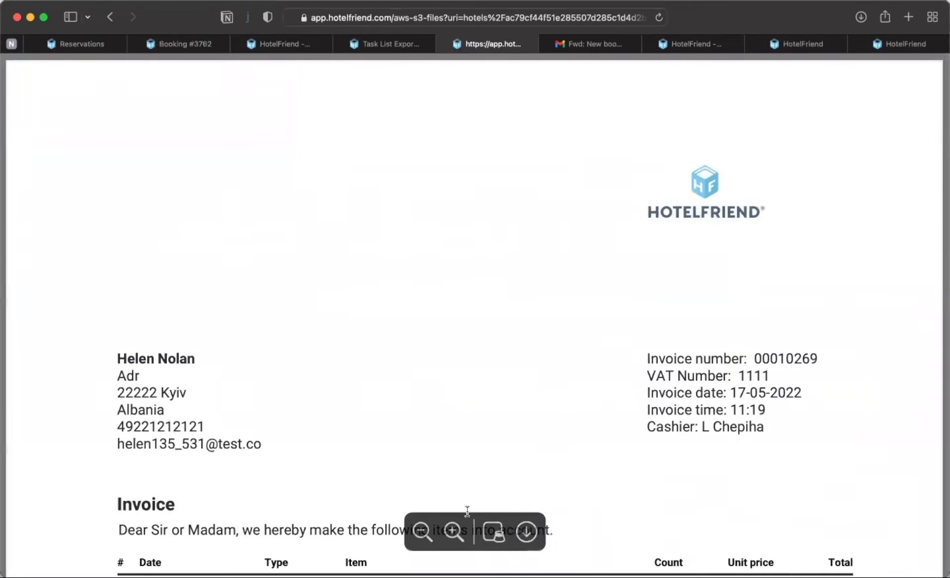
# - Zoom out on the invoice PDF to view the full item table and €647.00 total
pyautogui.click(422, 531)
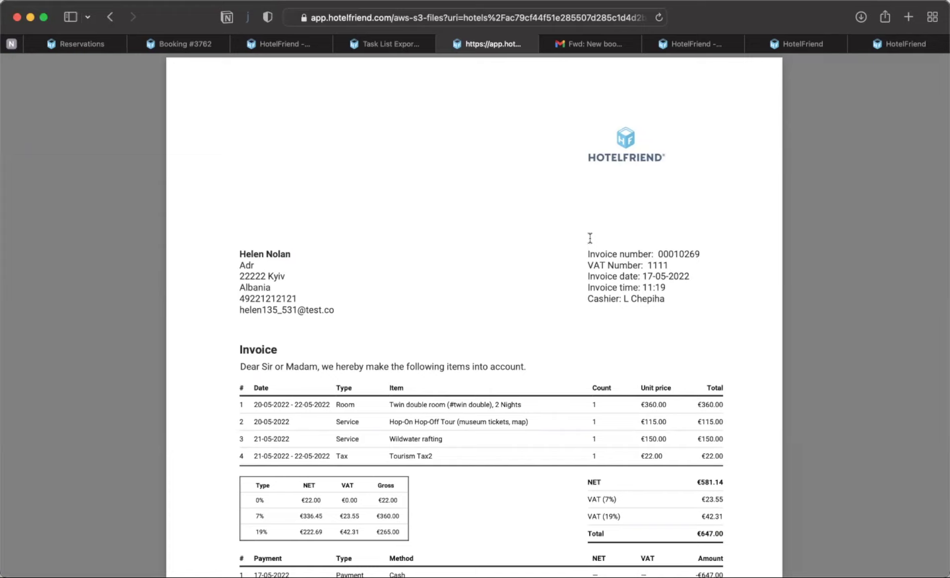
# - Go back to the booking #3762 tab and close the 'Select an action' panel with Proceed
pyautogui.click(186, 41)
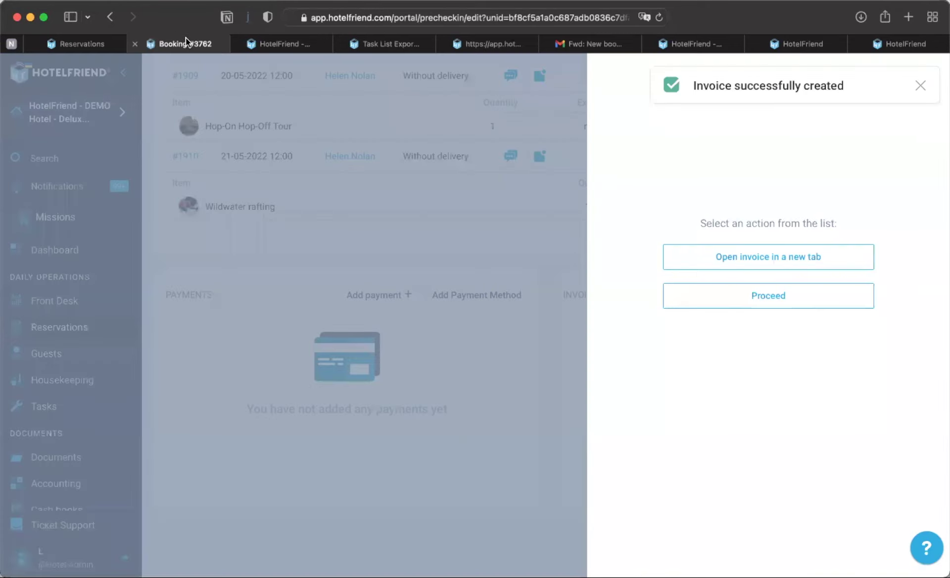
pyautogui.click(313, 206)
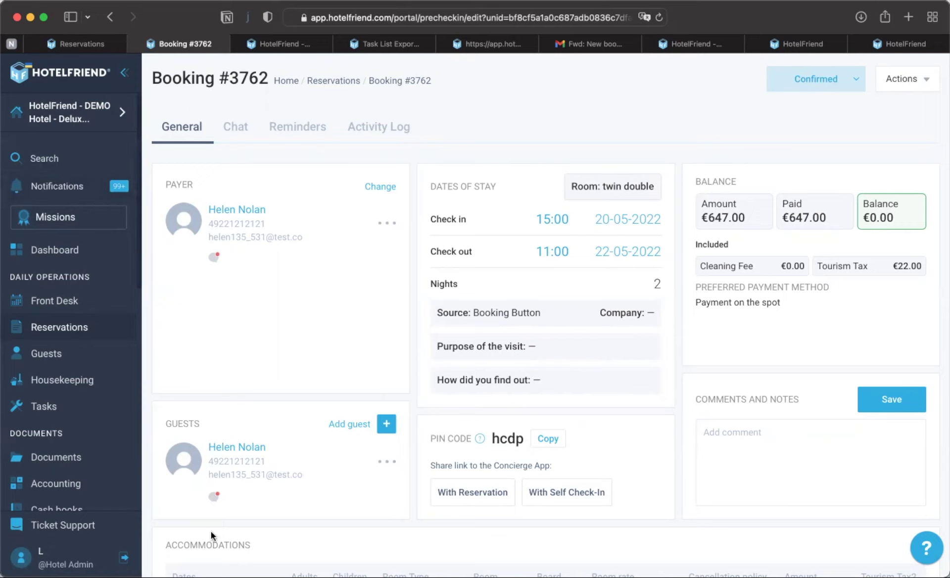
# - Open and close the hotel selector without switching, then show booking #3762's Actions list
pyautogui.click(62, 126)
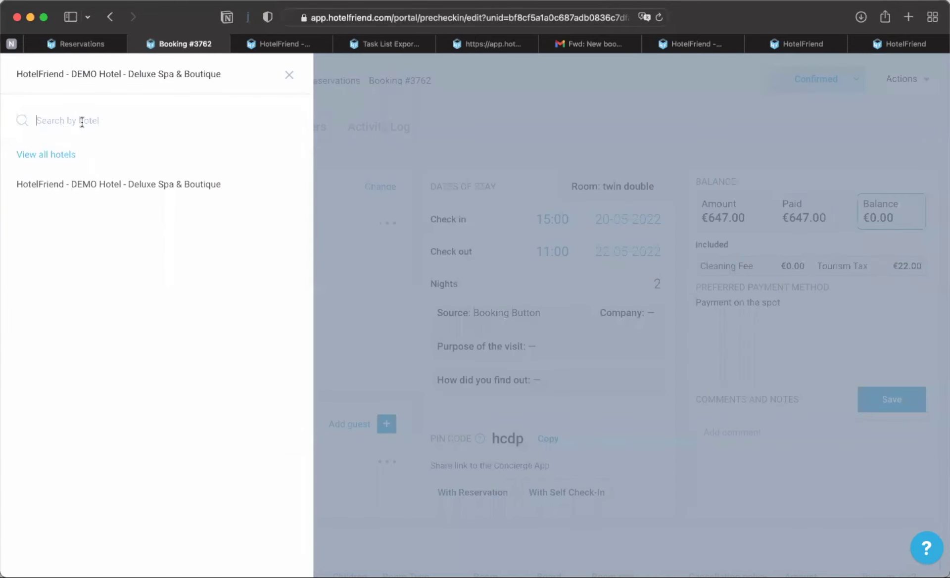
pyautogui.click(361, 131)
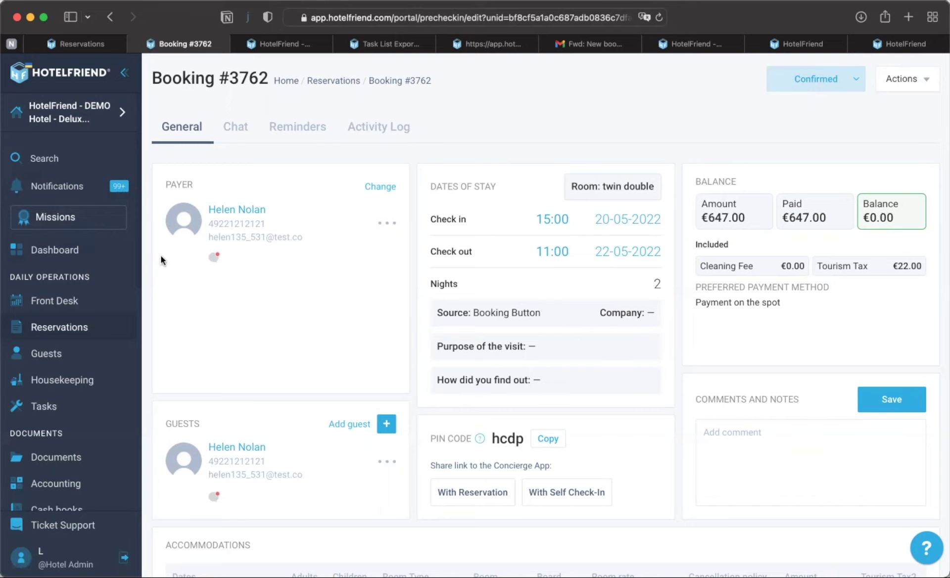
pyautogui.click(903, 78)
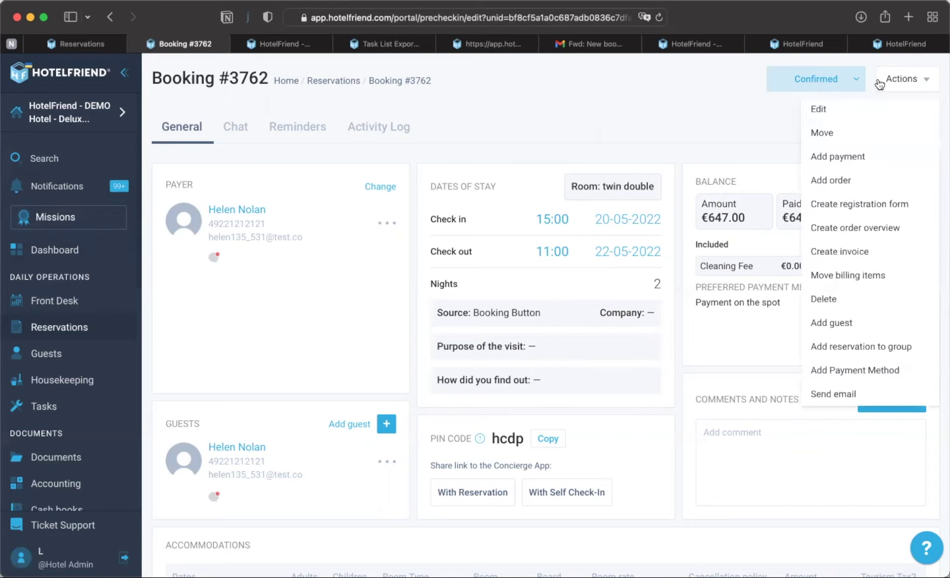
# - Close the Actions list and go back to the Reservations list
pyautogui.click(646, 149)
pyautogui.click(78, 329)
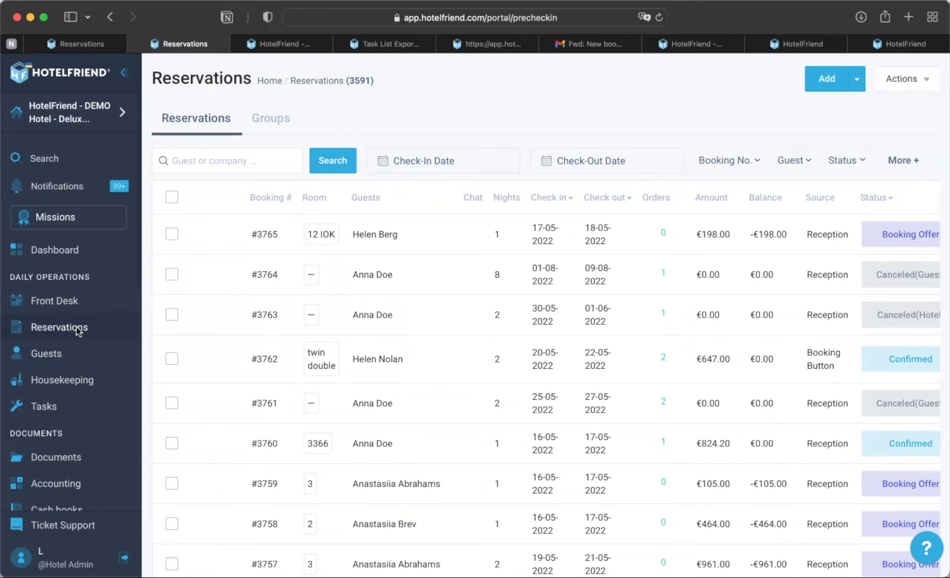
# - Switch to the browser tab showing the Schedule your demo request form
pyautogui.scroll(-3, 63, 418)
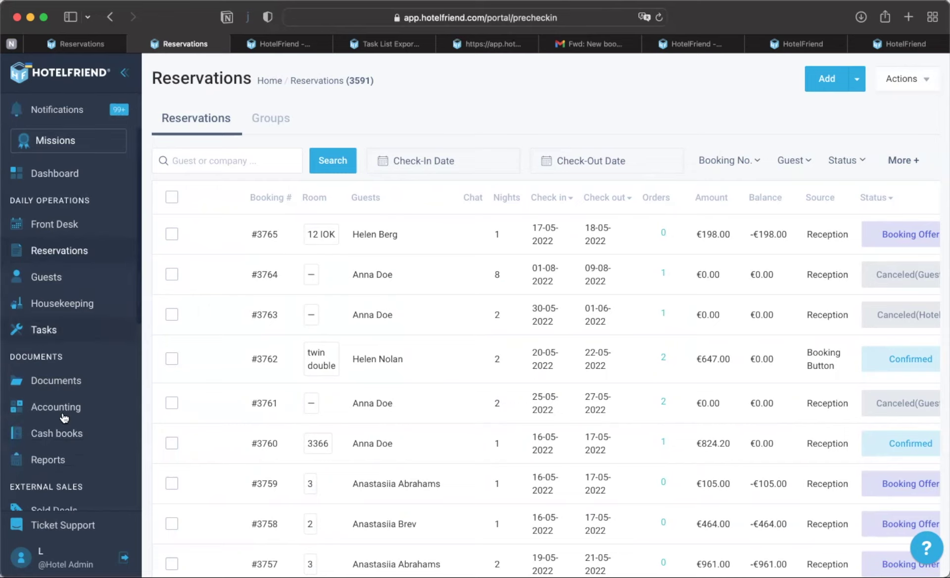
pyautogui.scroll(-1, 63, 418)
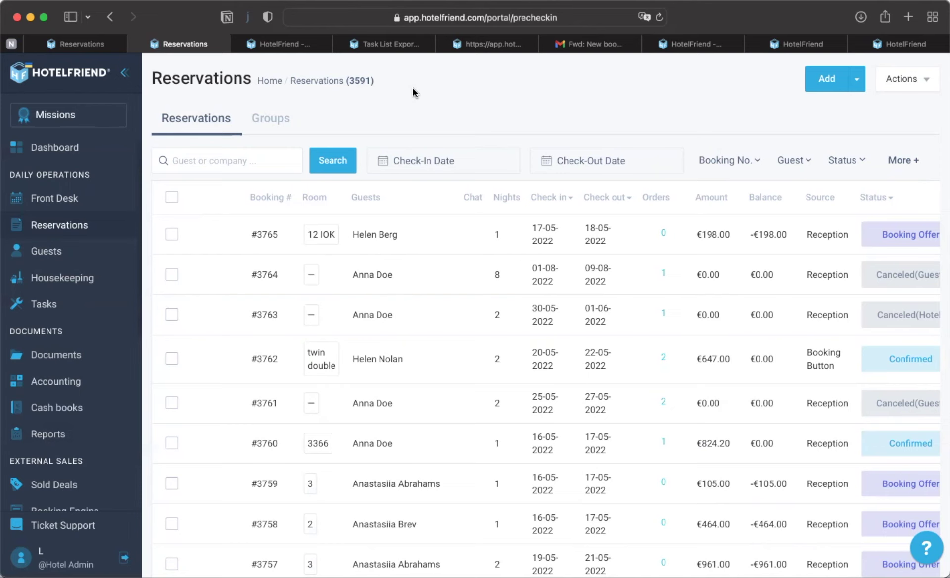
pyautogui.press('super+9')
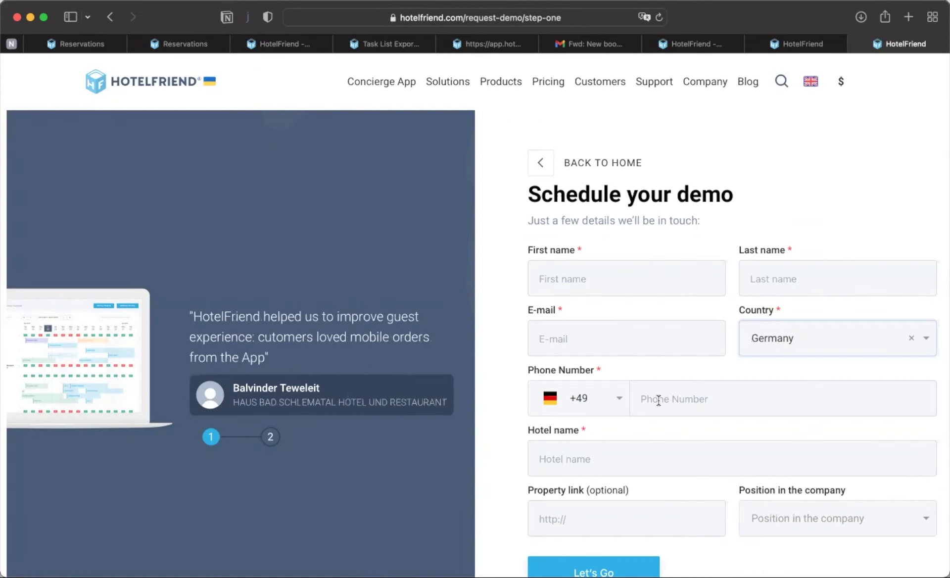